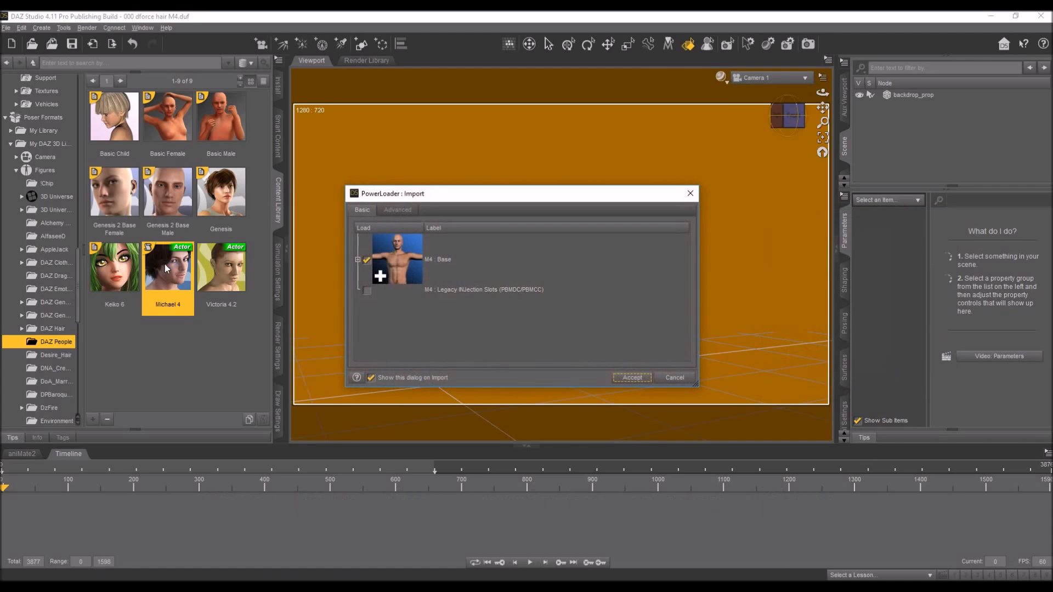
Load the Michael 4 base figure without the legacy injection slots and frame its face from the front.
{"action": "left_click", "coordinate": [633, 378]}
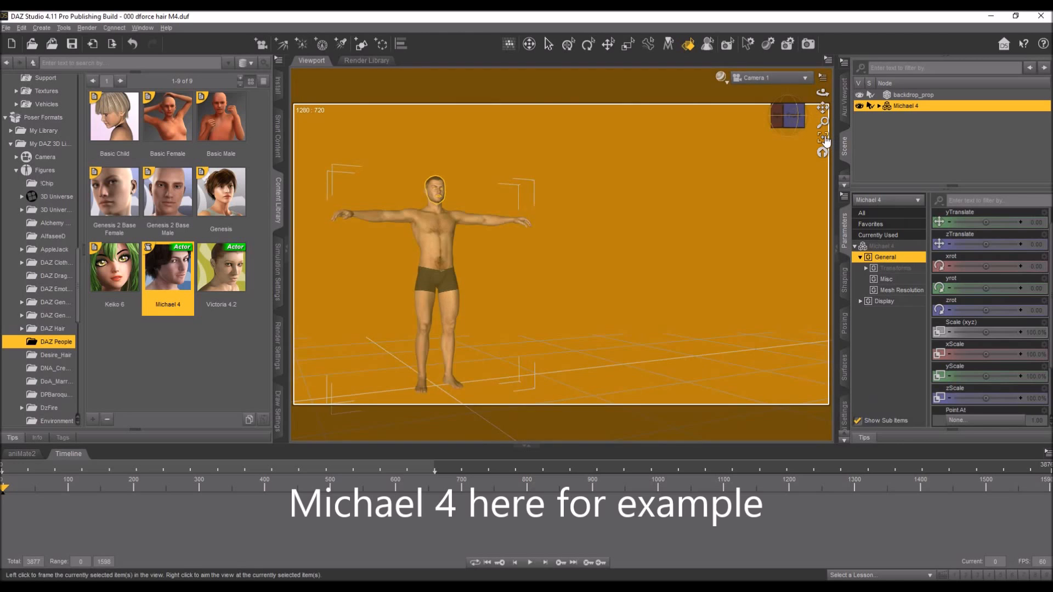
{"action": "left_click", "coordinate": [815, 134]}
{"action": "left_click", "coordinate": [788, 117]}
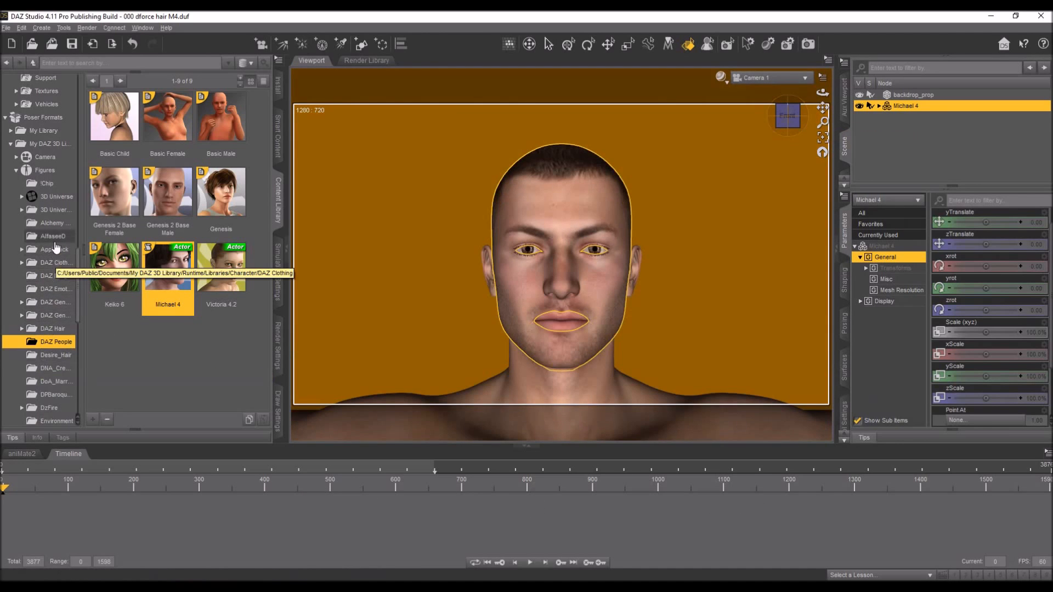
Load AdrianaHair from the Poser-format hair library onto Michael 4's head.
{"action": "left_click", "coordinate": [46, 172]}
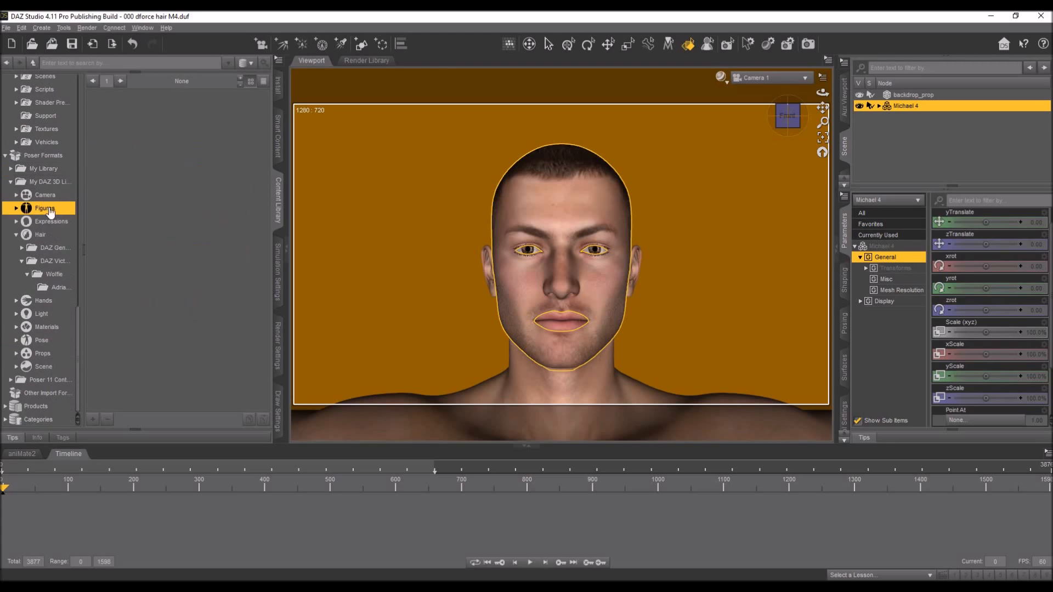
{"action": "left_click", "coordinate": [38, 235]}
{"action": "left_click", "coordinate": [59, 286]}
{"action": "mouse_move", "coordinate": [116, 118]}
{"action": "left_mouse_down"}
{"action": "mouse_move", "coordinate": [432, 146]}
{"action": "mouse_move", "coordinate": [527, 163]}
{"action": "mouse_move", "coordinate": [562, 185]}
{"action": "left_mouse_up"}
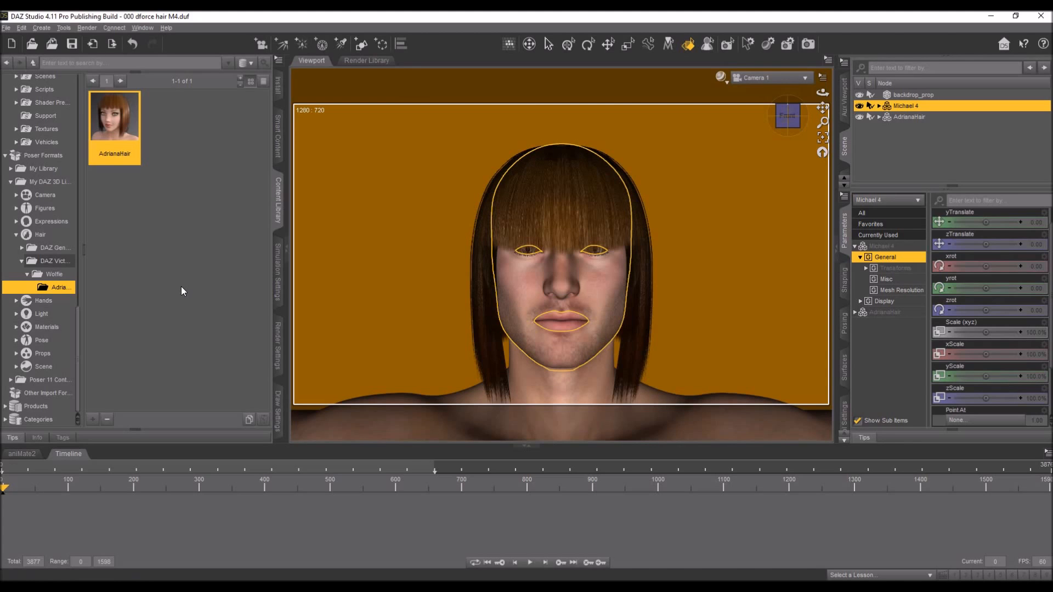
Apply the !Tai Full Body 1 skin texture from the !BERGE! TAI for M4 pose folder to Michael 4.
{"action": "double_click", "coordinate": [42, 236]}
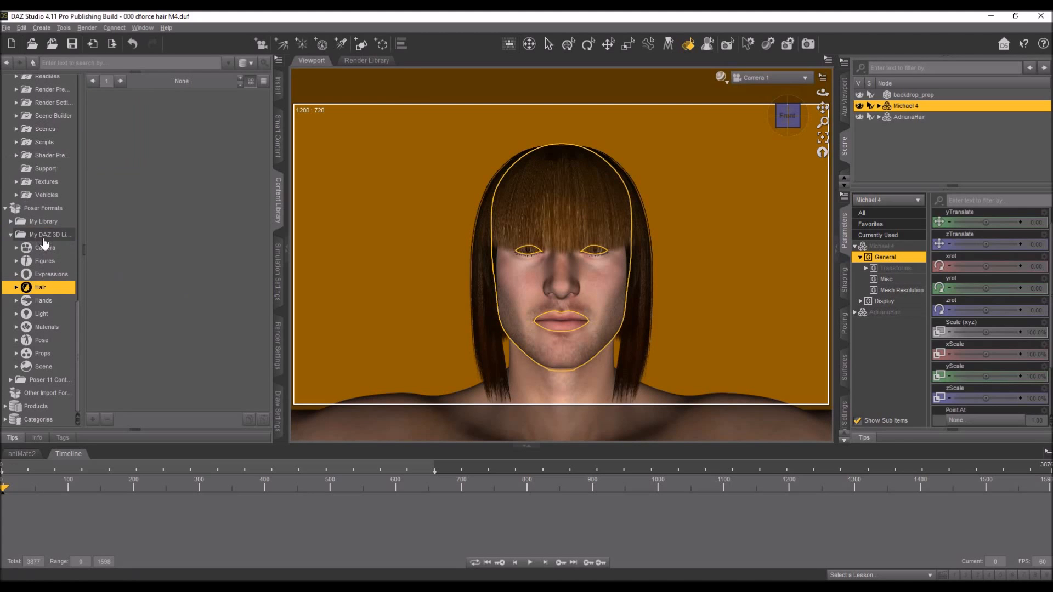
{"action": "double_click", "coordinate": [52, 342]}
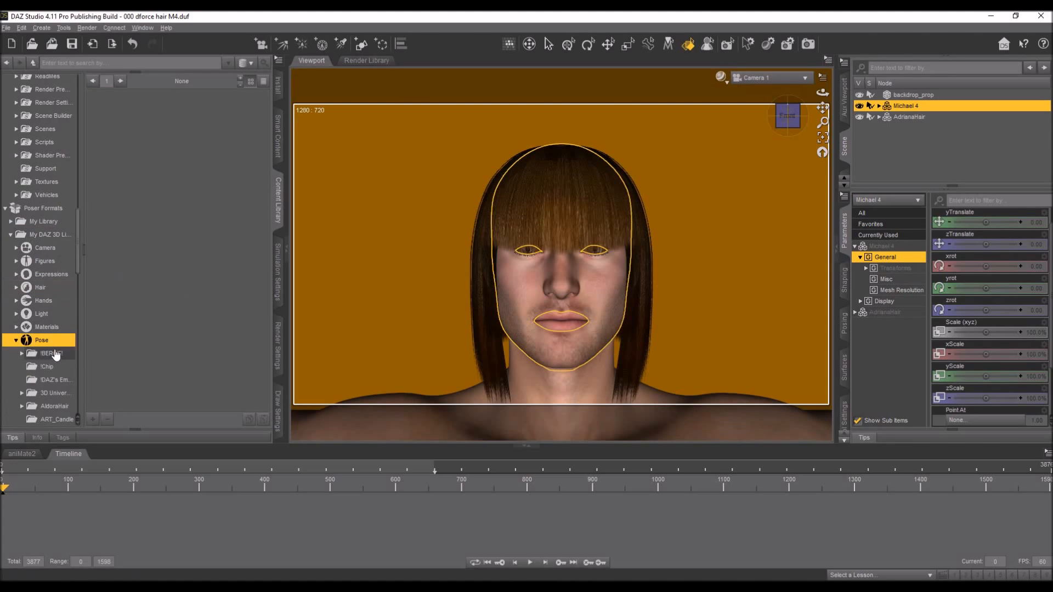
{"action": "double_click", "coordinate": [55, 353]}
{"action": "left_click", "coordinate": [57, 366]}
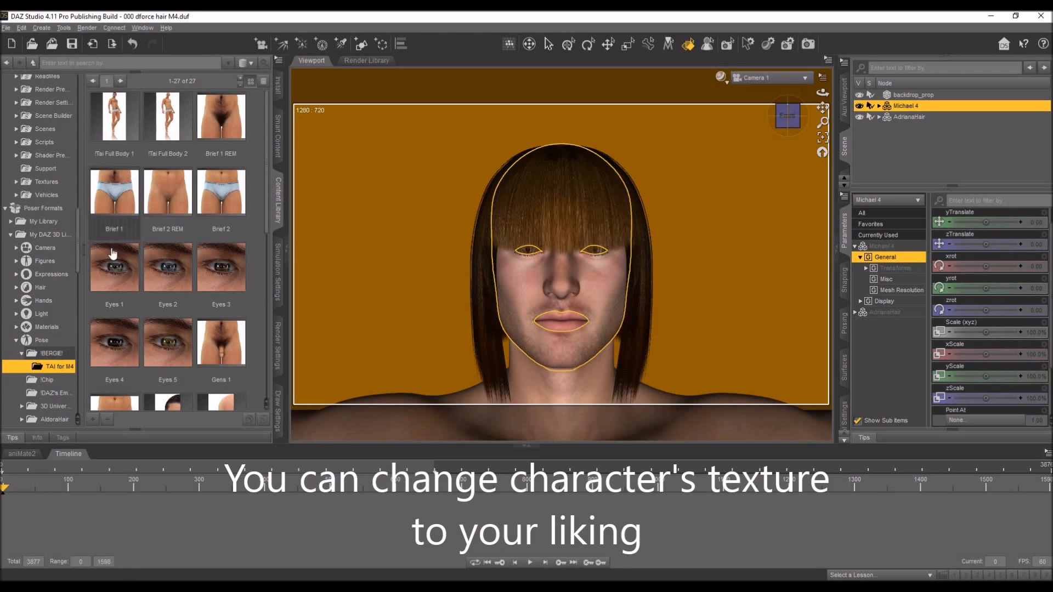
{"action": "left_click", "coordinate": [114, 125]}
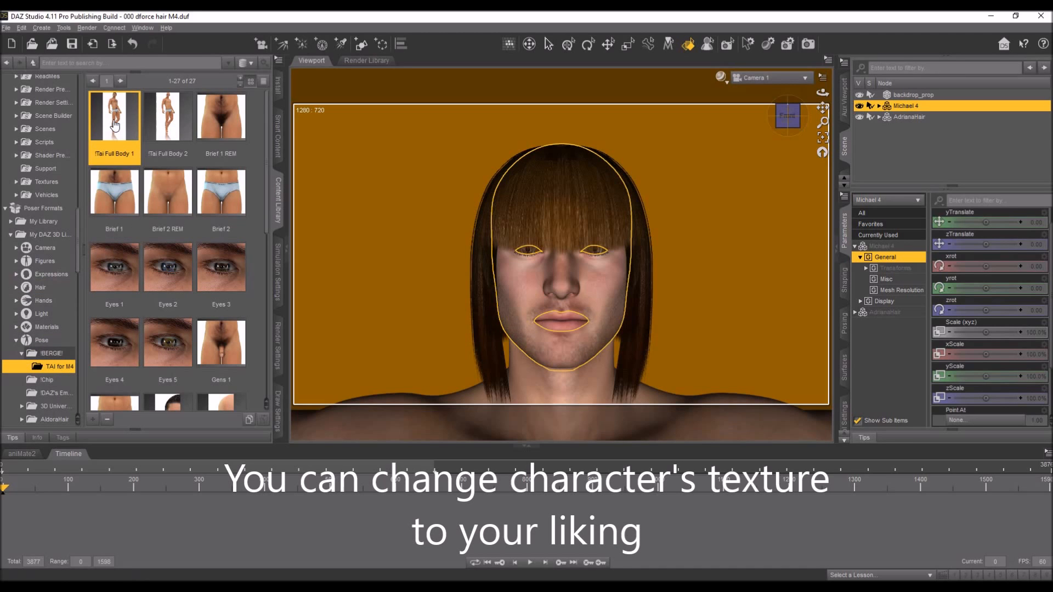
{"action": "double_click", "coordinate": [115, 125]}
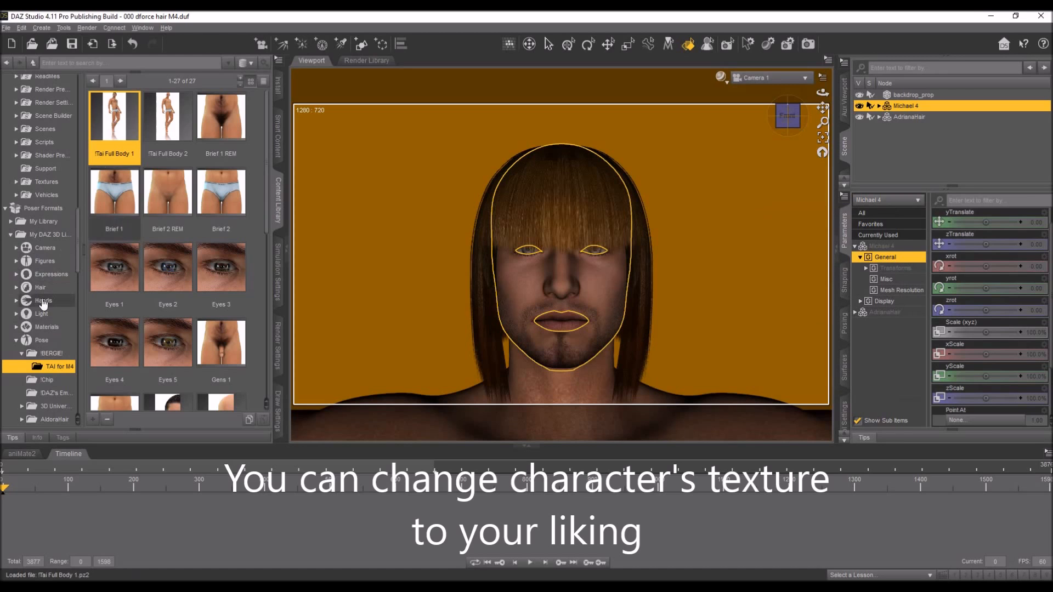
{"action": "double_click", "coordinate": [36, 344]}
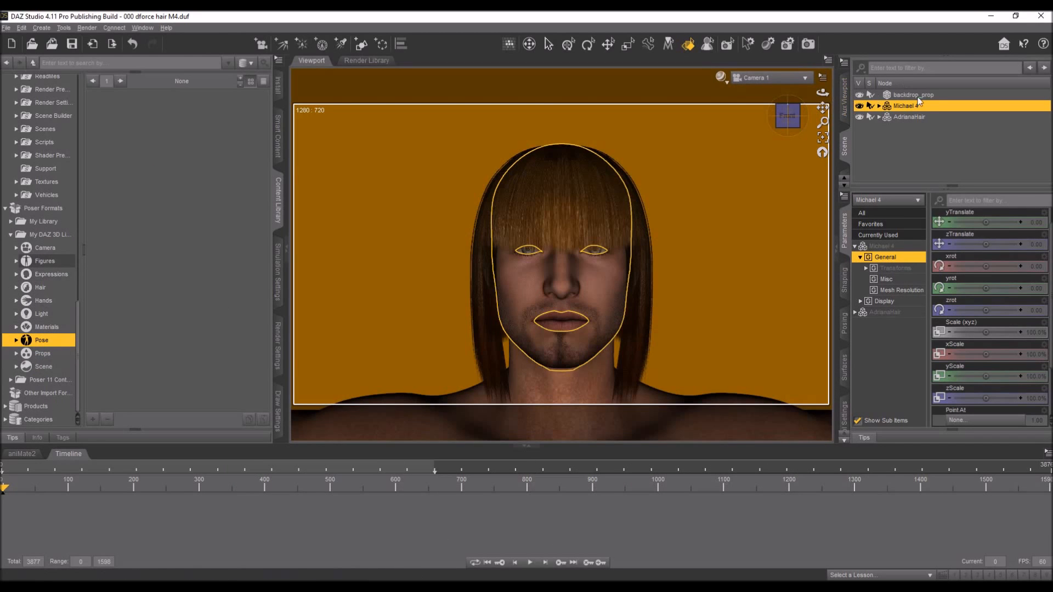
Parent AdrianaHair to Michael 4 in the scene hierarchy.
{"action": "left_click", "coordinate": [911, 118]}
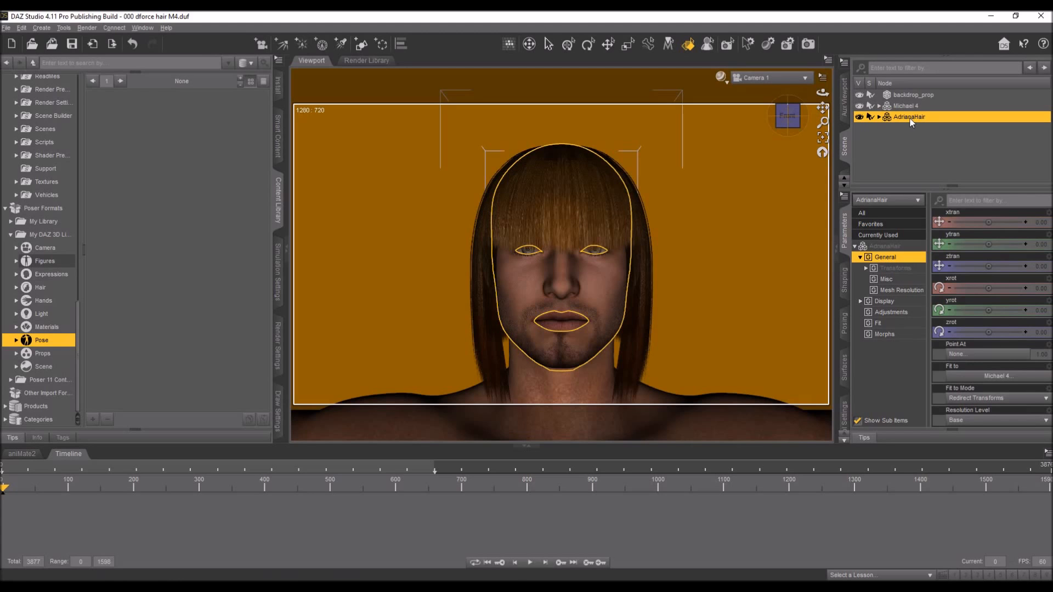
{"action": "left_click", "coordinate": [879, 106]}
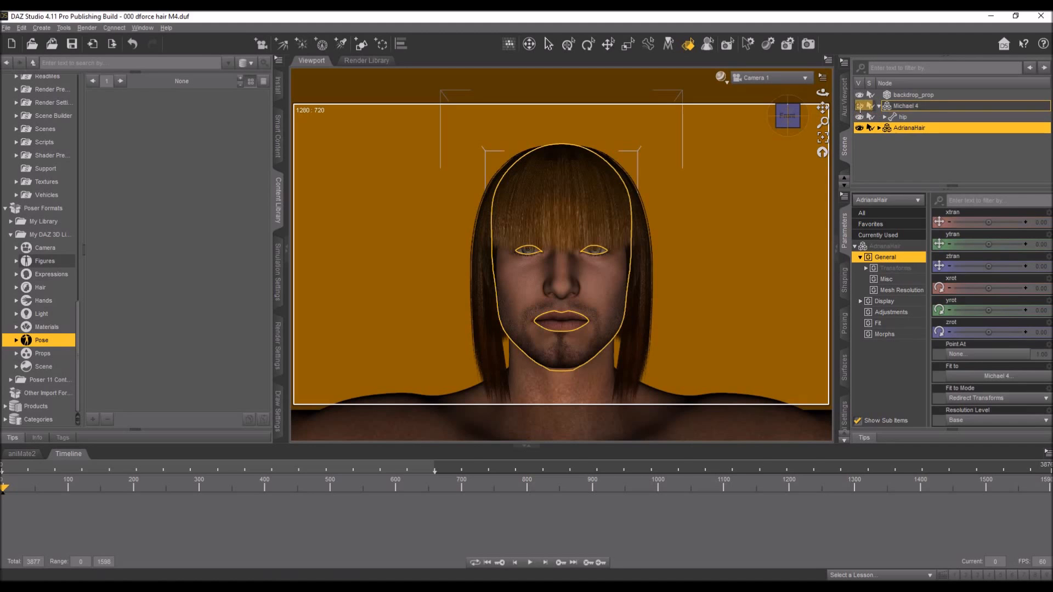
{"action": "left_click_drag", "start_coordinate": [861, 109], "coordinate": [913, 110]}
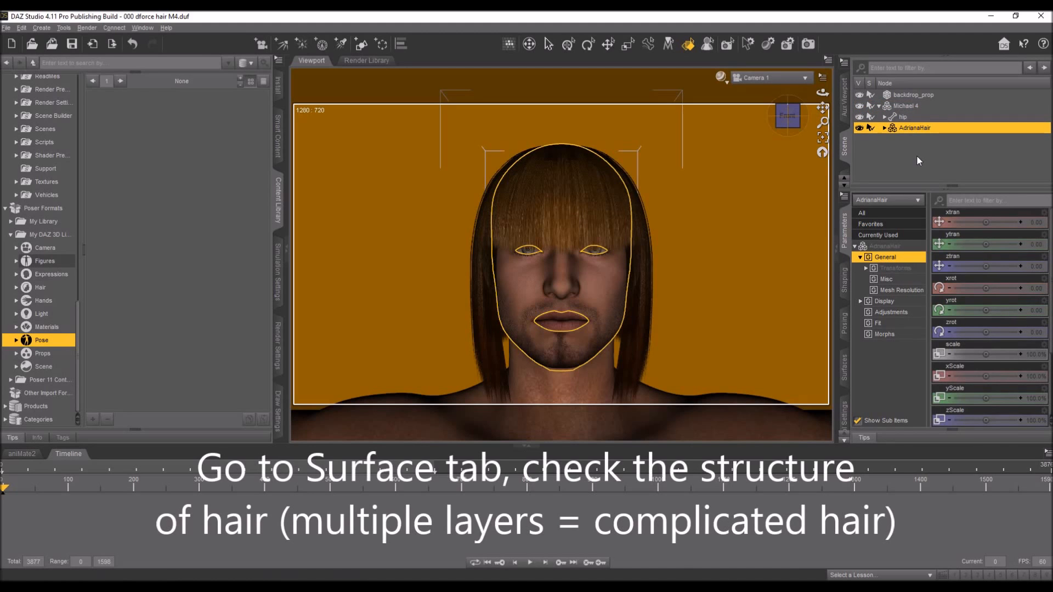
Examine AdrianaHair's surface structure one surface at a time, from Bangs1 through Cap and the layers to Wisps, ending with all surfaces selected.
{"action": "left_click", "coordinate": [845, 379]}
{"action": "left_click", "coordinate": [895, 256]}
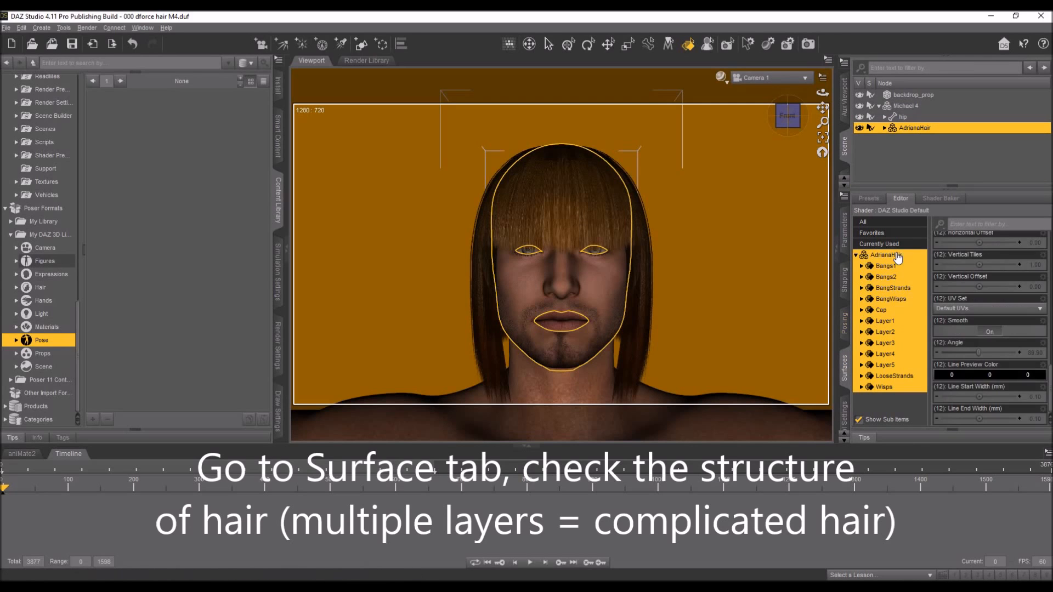
{"action": "left_click", "coordinate": [894, 266]}
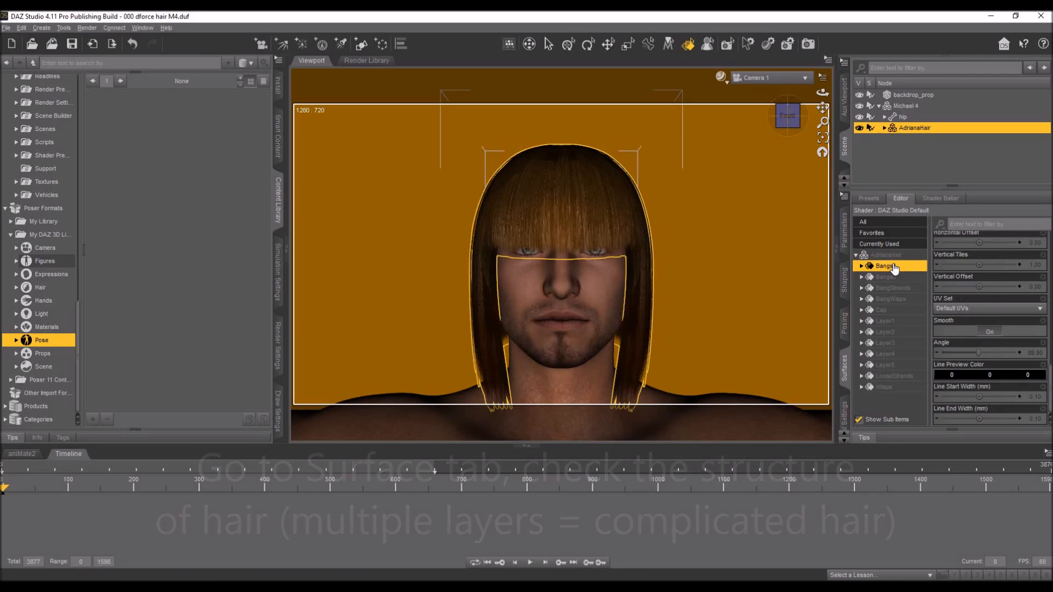
{"action": "left_click", "coordinate": [891, 277]}
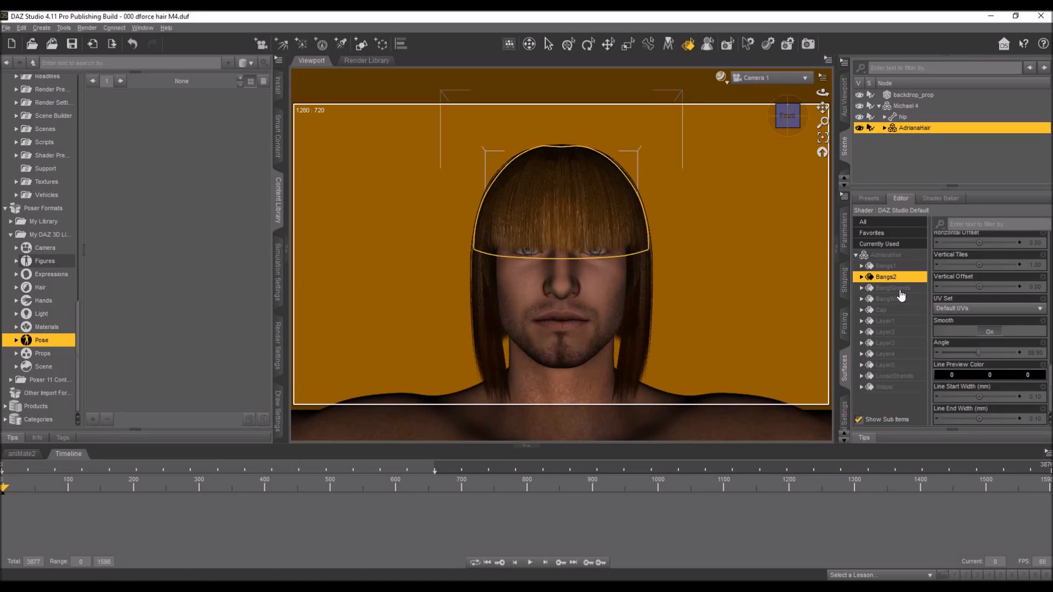
{"action": "left_click", "coordinate": [901, 289]}
{"action": "left_click", "coordinate": [900, 299]}
{"action": "left_click", "coordinate": [898, 311]}
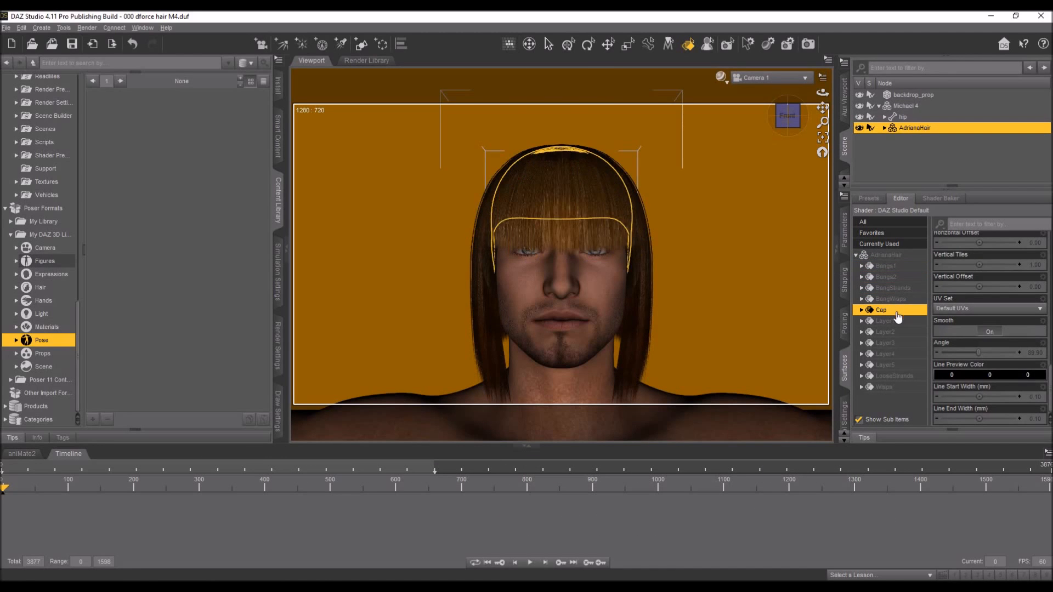
{"action": "left_click", "coordinate": [899, 320]}
{"action": "left_click", "coordinate": [898, 332]}
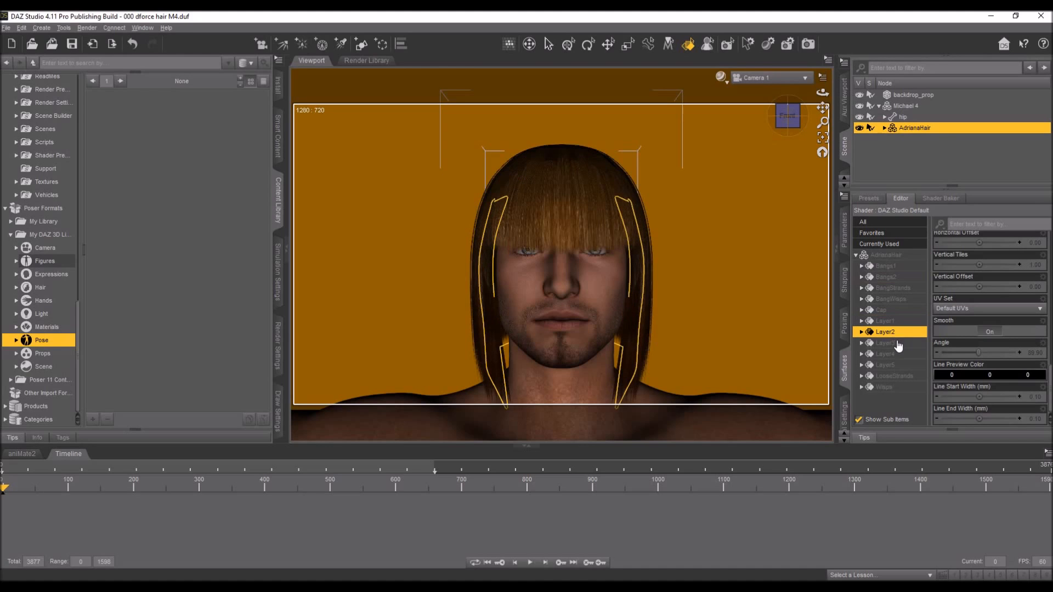
{"action": "left_click", "coordinate": [898, 344]}
{"action": "left_click", "coordinate": [899, 354]}
{"action": "left_click", "coordinate": [899, 365]}
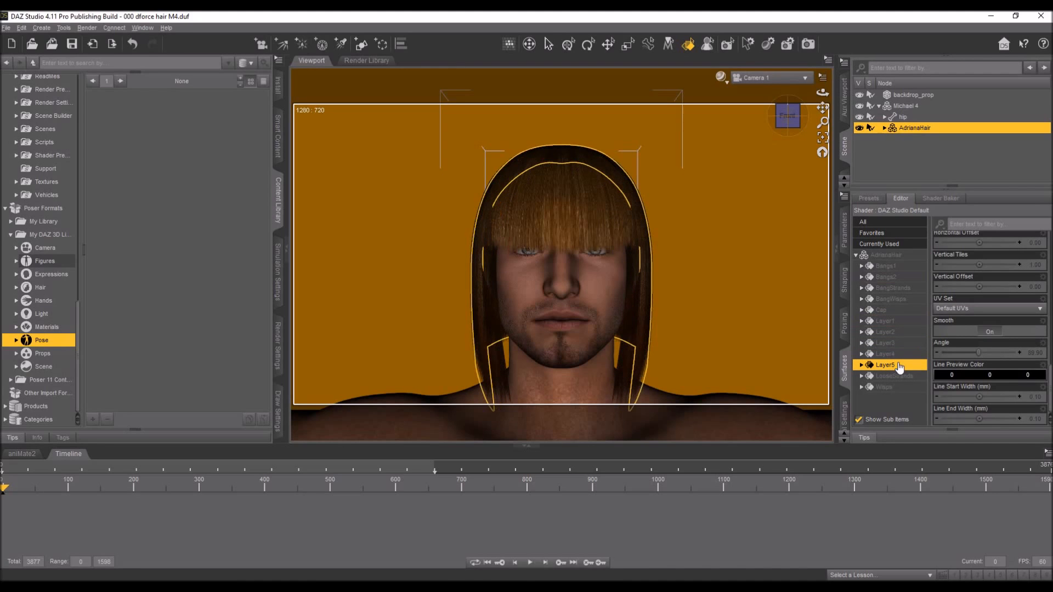
{"action": "left_click", "coordinate": [899, 377]}
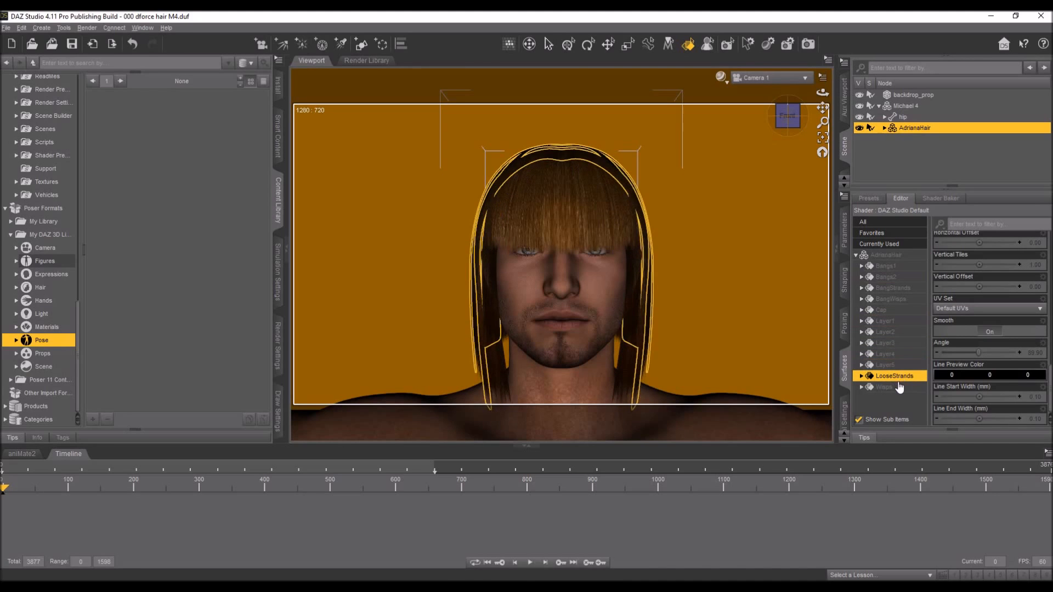
{"action": "left_click", "coordinate": [900, 388]}
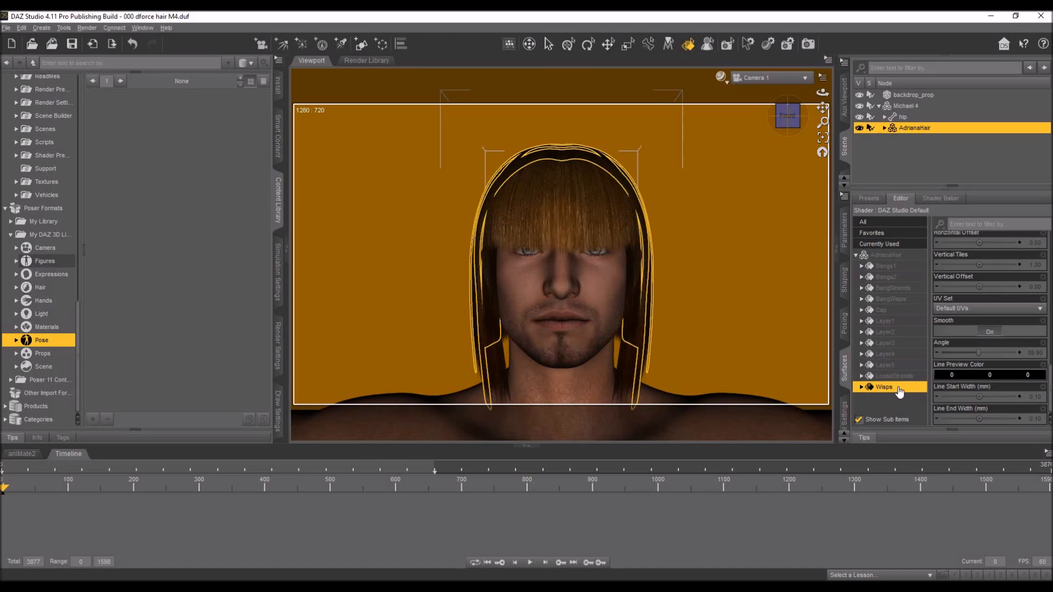
{"action": "left_click", "coordinate": [902, 257]}
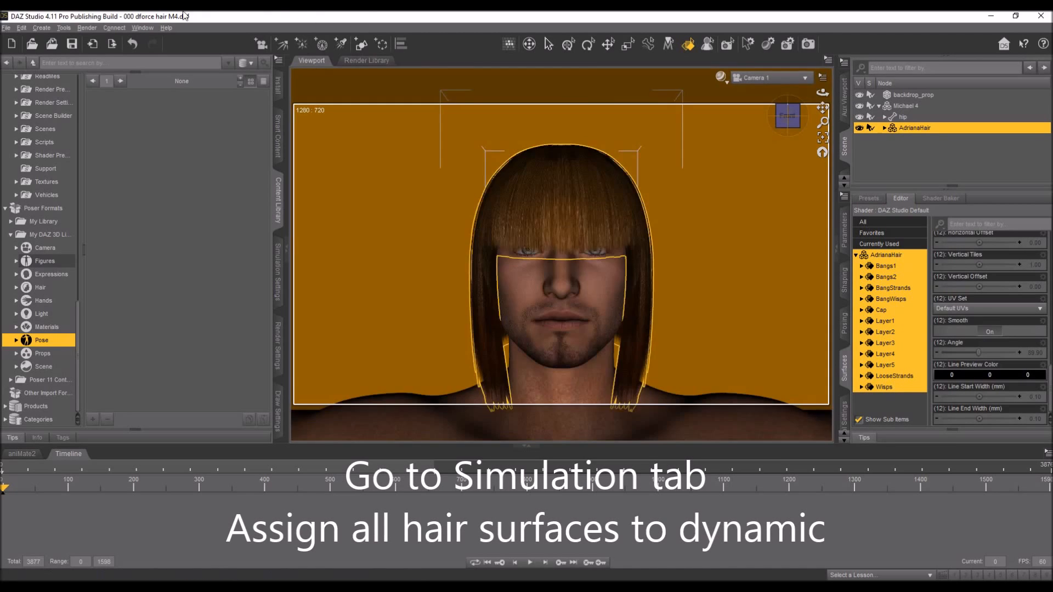
Show the simulation settings and add a dForce Dynamic Surface modifier to AdrianaHair.
{"action": "left_click", "coordinate": [137, 28]}
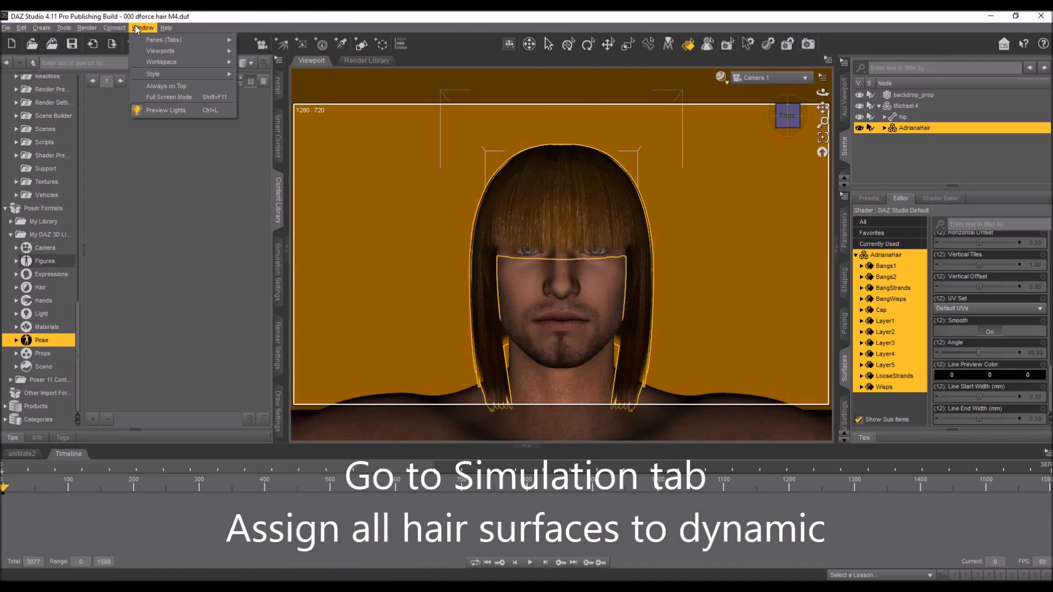
{"action": "mouse_move", "coordinate": [150, 40]}
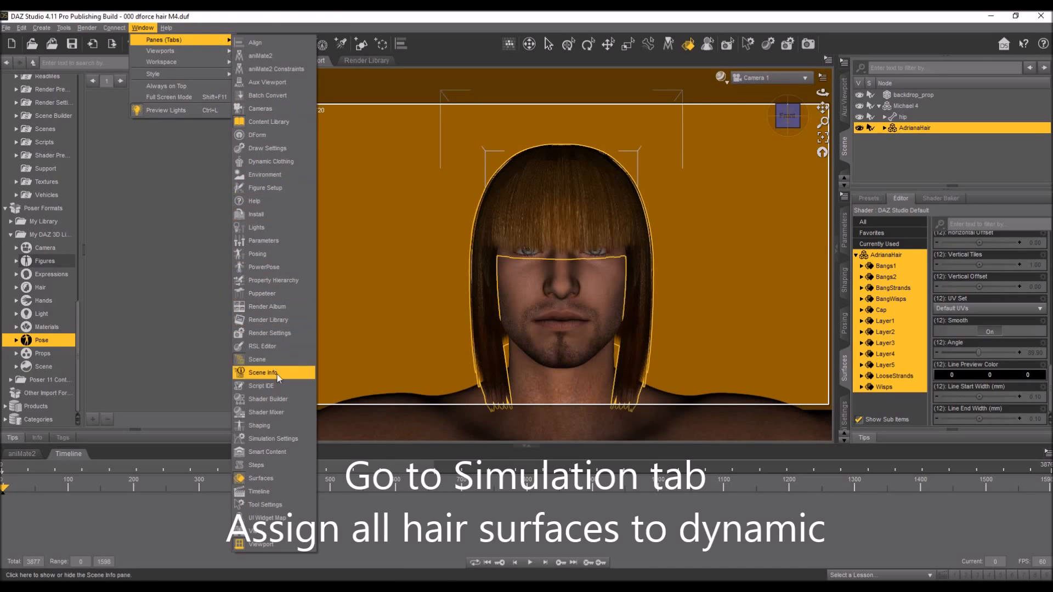
{"action": "left_click", "coordinate": [294, 440]}
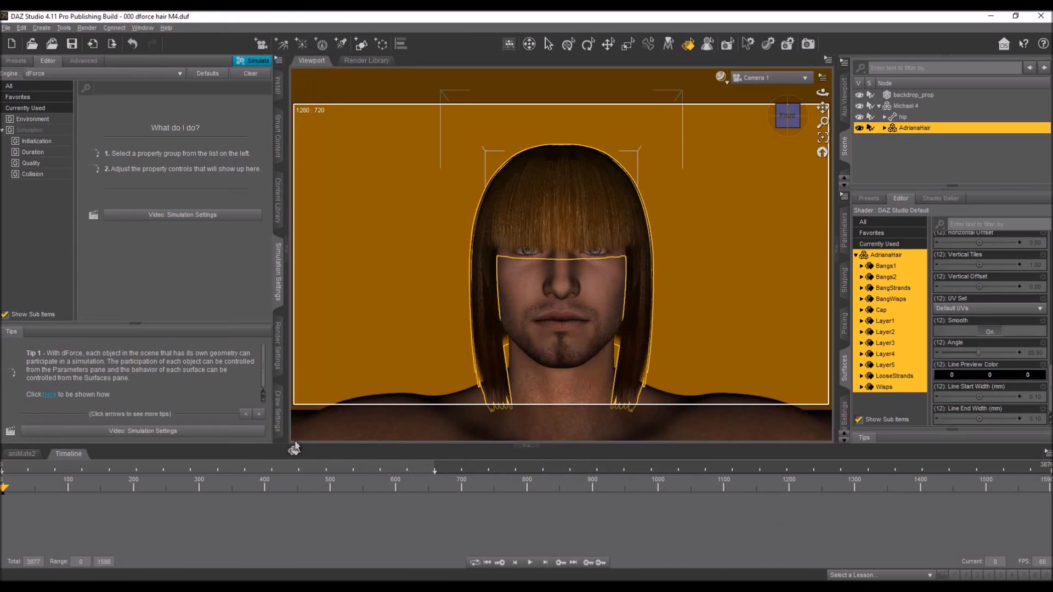
{"action": "left_click", "coordinate": [846, 417]}
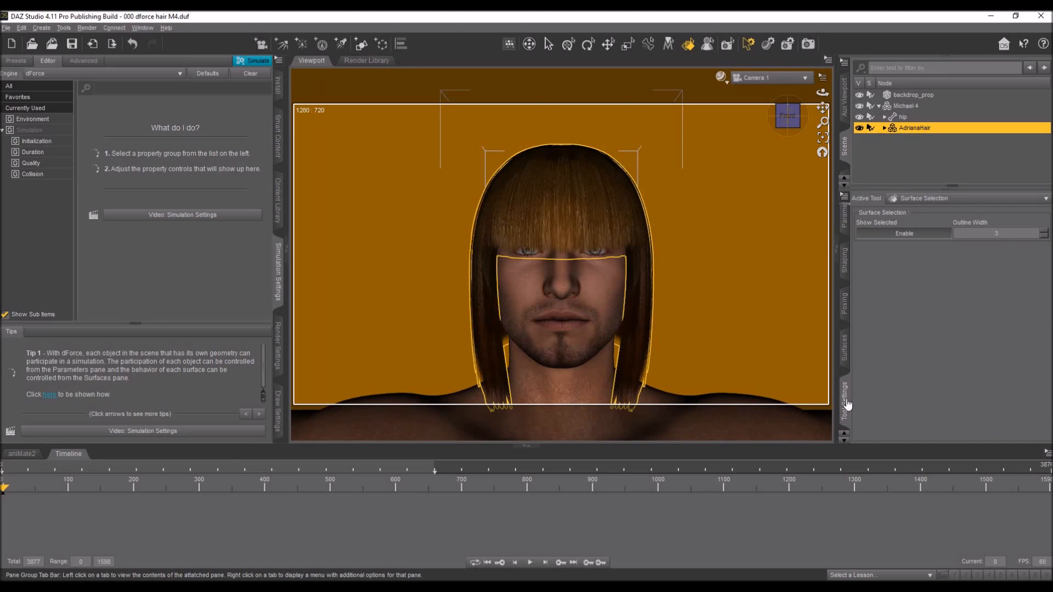
{"action": "left_click", "coordinate": [846, 390]}
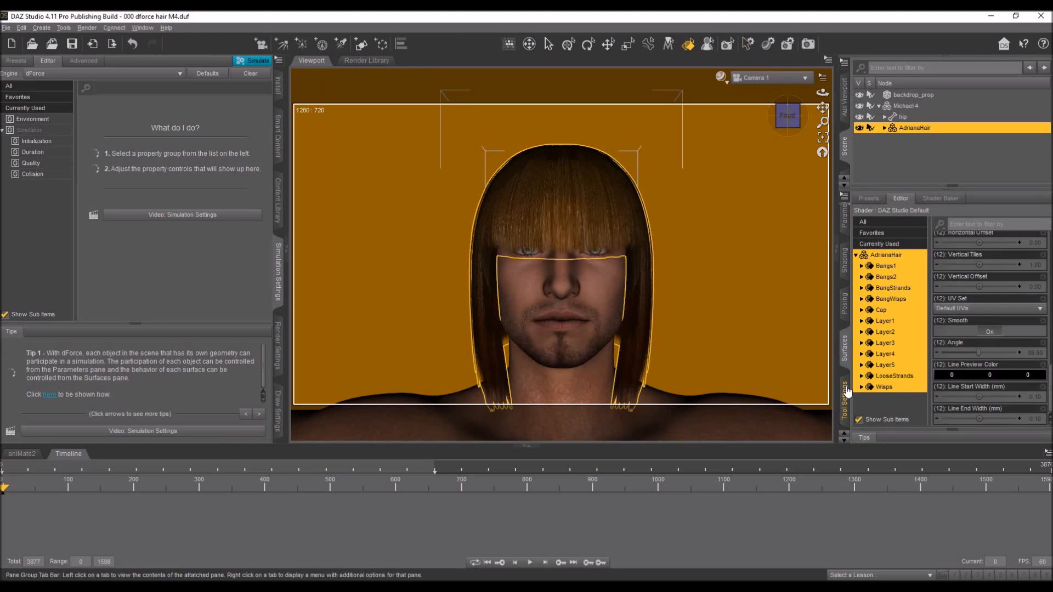
{"action": "left_click", "coordinate": [847, 391]}
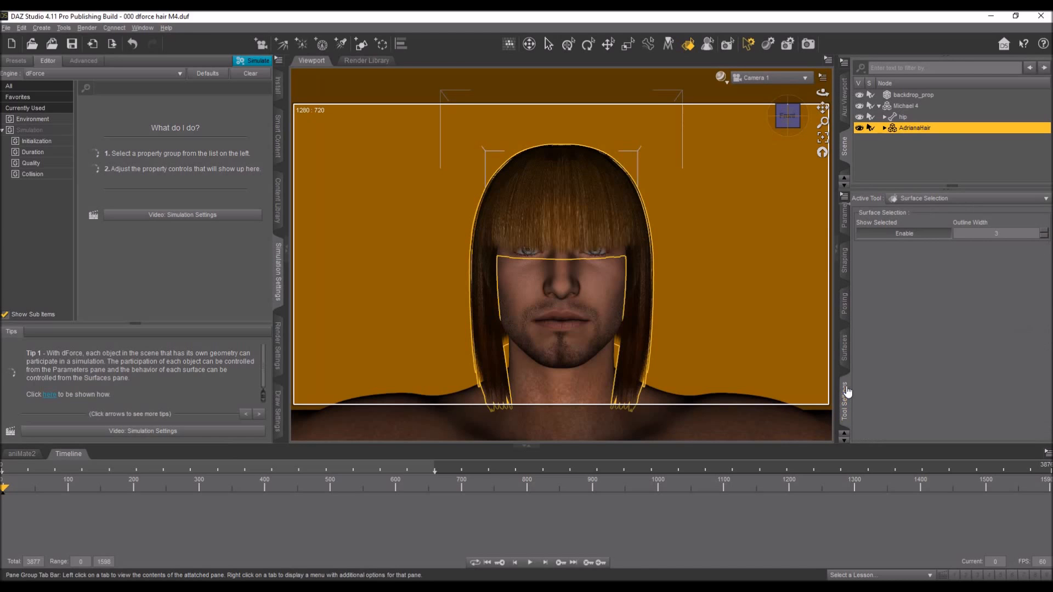
{"action": "scroll", "coordinate": [848, 392], "scroll_direction": "up", "scroll_amount": 2}
{"action": "scroll", "coordinate": [848, 391], "scroll_direction": "up", "scroll_amount": 2}
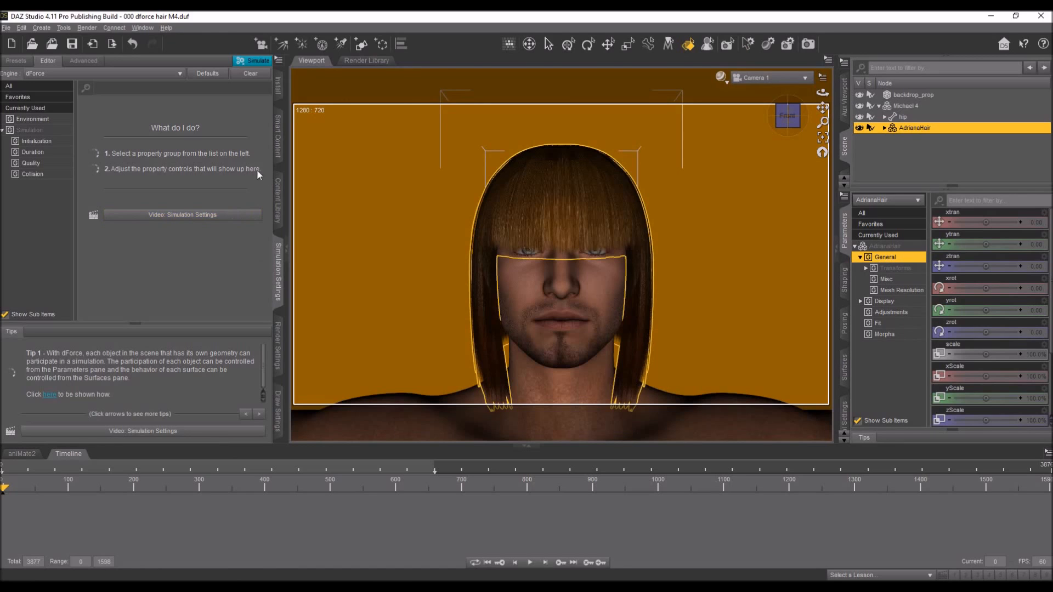
{"action": "left_click", "coordinate": [277, 59]}
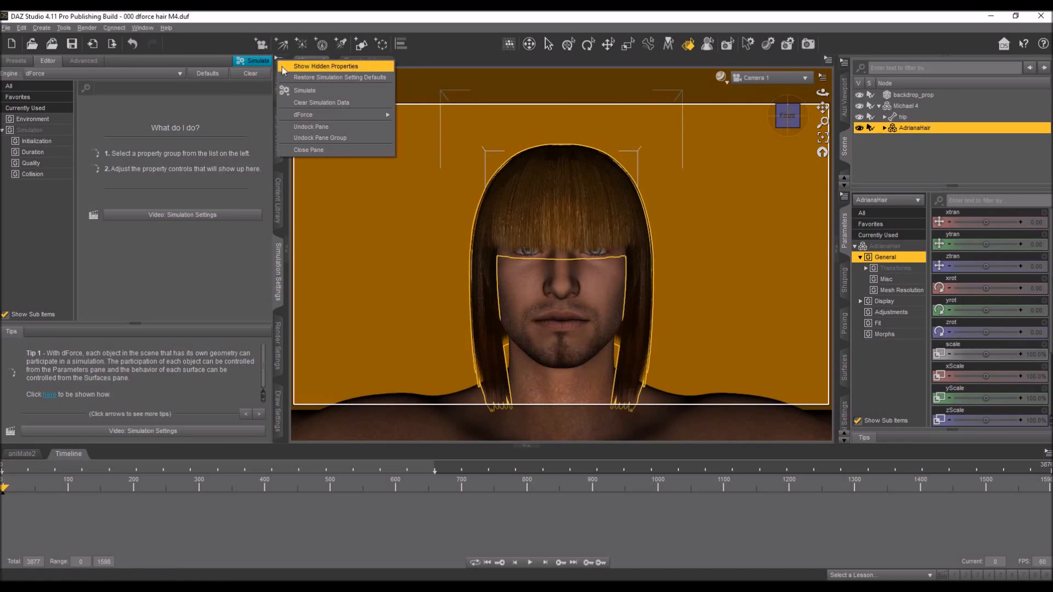
{"action": "mouse_move", "coordinate": [312, 113]}
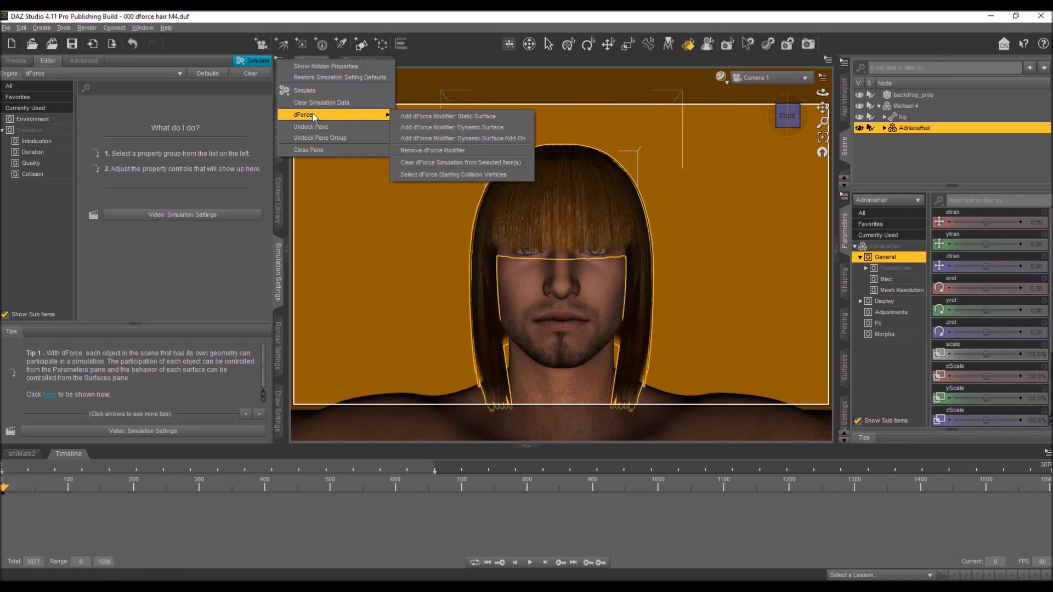
{"action": "left_click", "coordinate": [462, 127]}
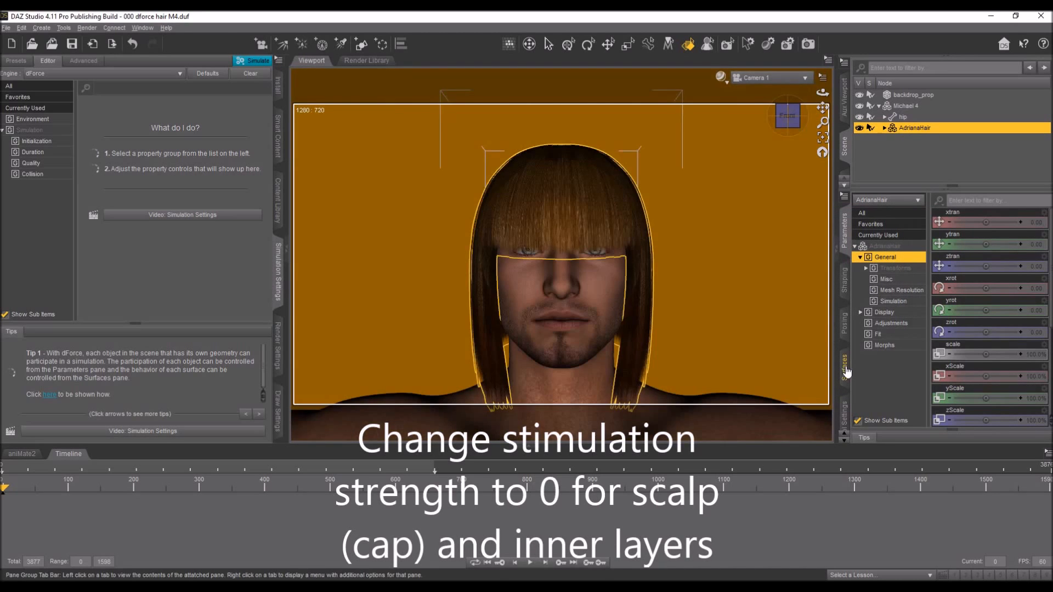
Set Dynamics Strength to 0 for AdrianaHair's Cap, Layer1 and Layer2 surfaces together.
{"action": "left_click", "coordinate": [845, 367]}
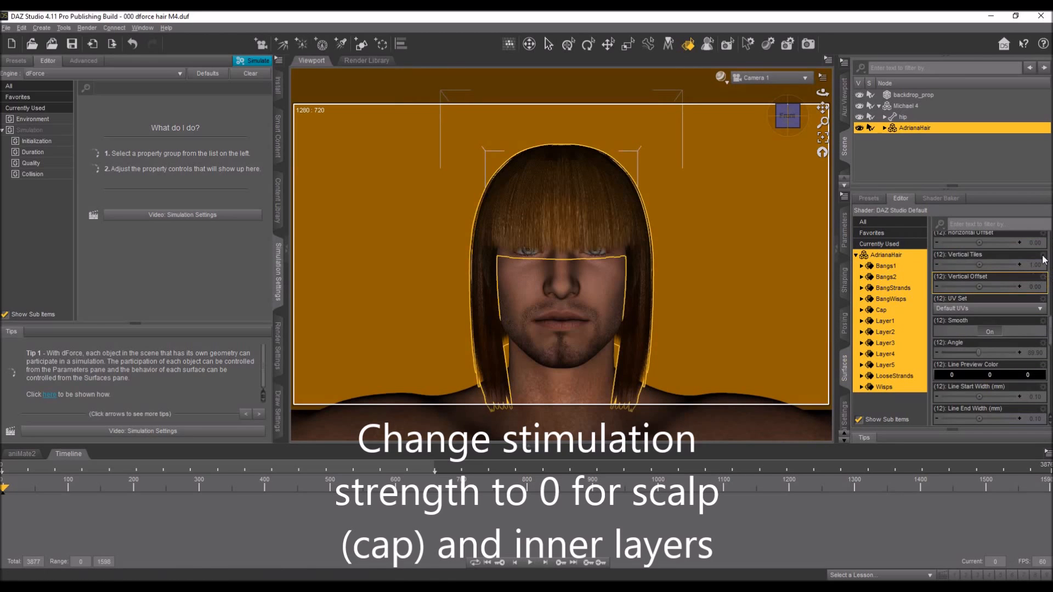
{"action": "left_click", "coordinate": [894, 310]}
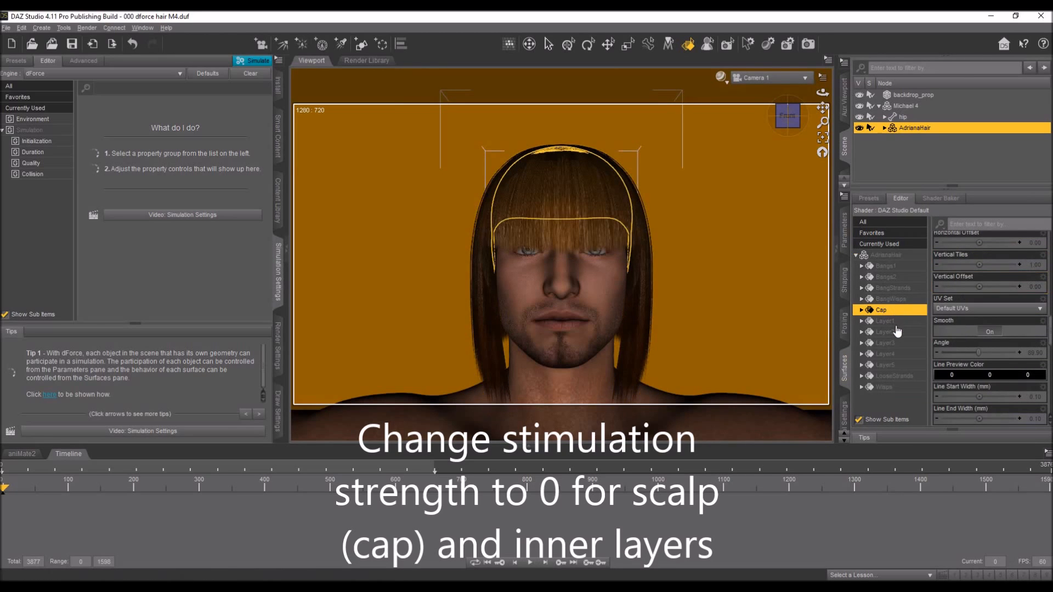
{"action": "left_click", "coordinate": [900, 321], "text": "ctrl"}
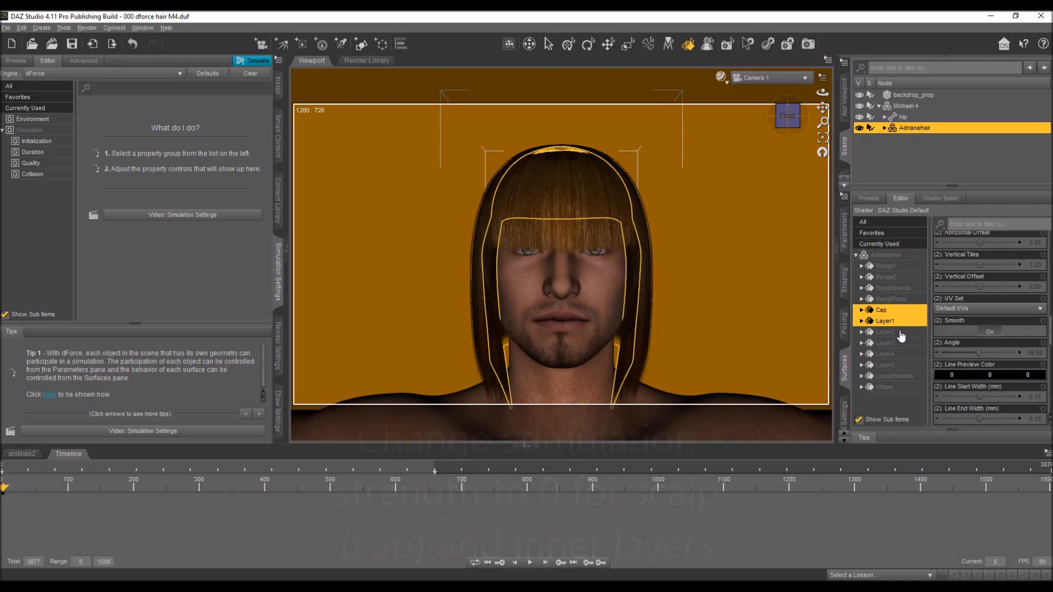
{"action": "left_click", "coordinate": [901, 333], "text": "ctrl"}
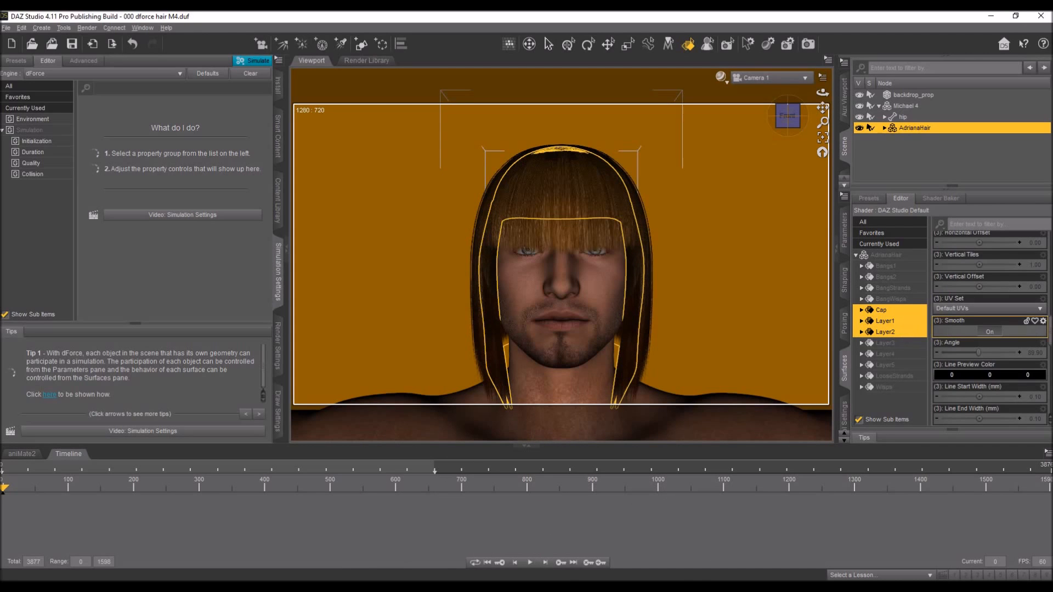
{"action": "left_click_drag", "start_coordinate": [1049, 333], "coordinate": [1045, 377]}
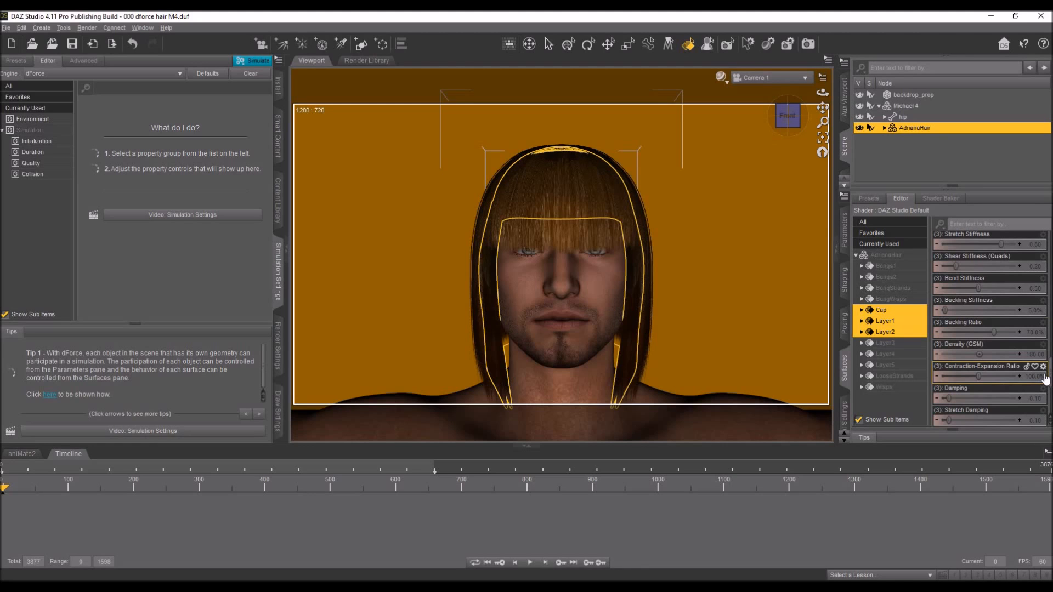
{"action": "scroll", "coordinate": [1047, 379], "scroll_direction": "up", "scroll_amount": 2}
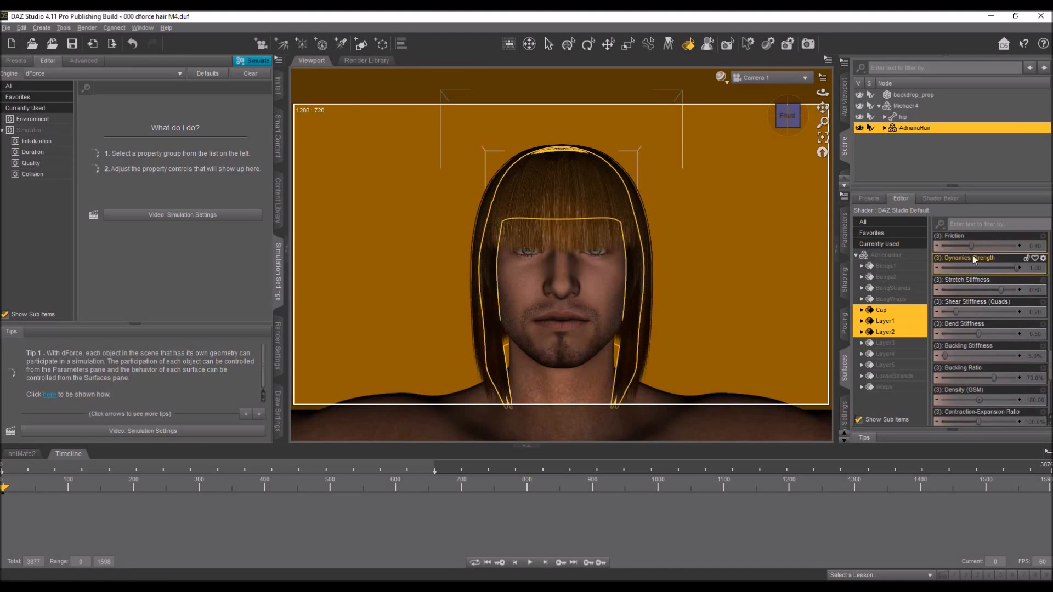
{"action": "left_click", "coordinate": [1035, 268]}
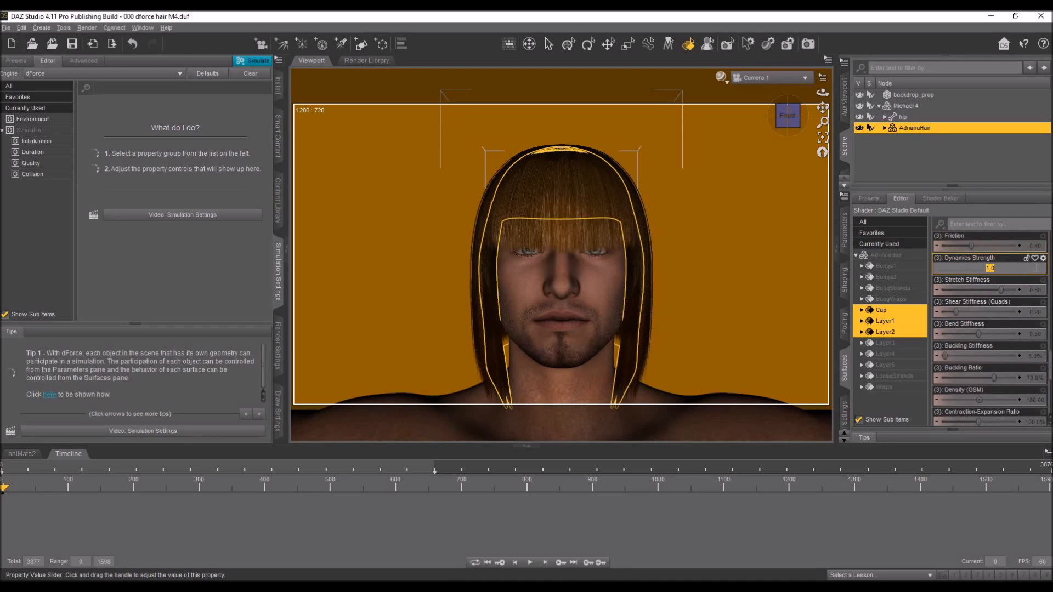
{"action": "key", "text": "Return"}
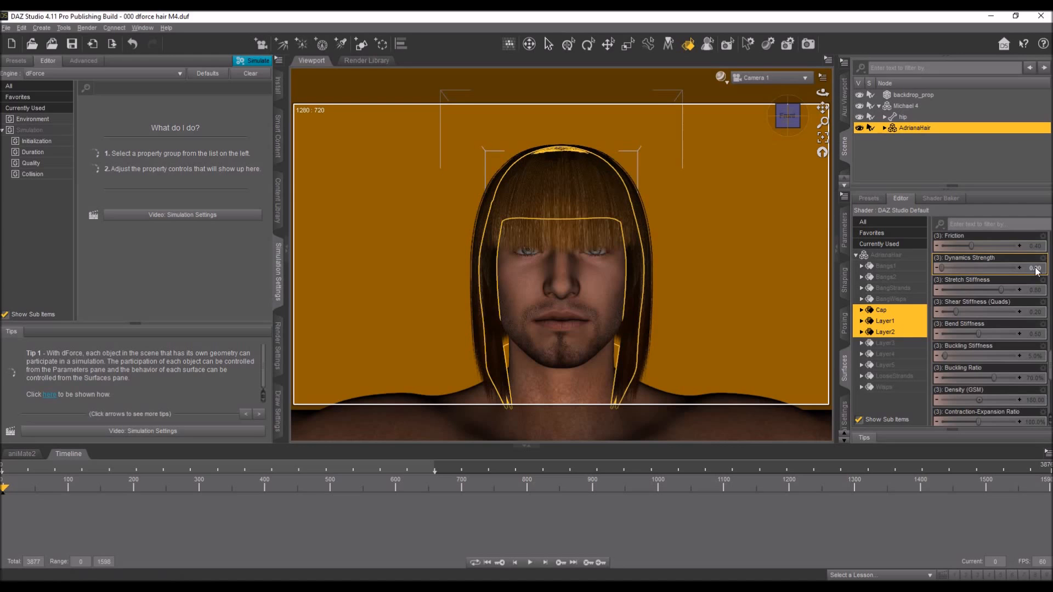
Check the Cap surface's Collision Layer and set Layer1's Collision Layer to 2.
{"action": "left_click", "coordinate": [888, 315]}
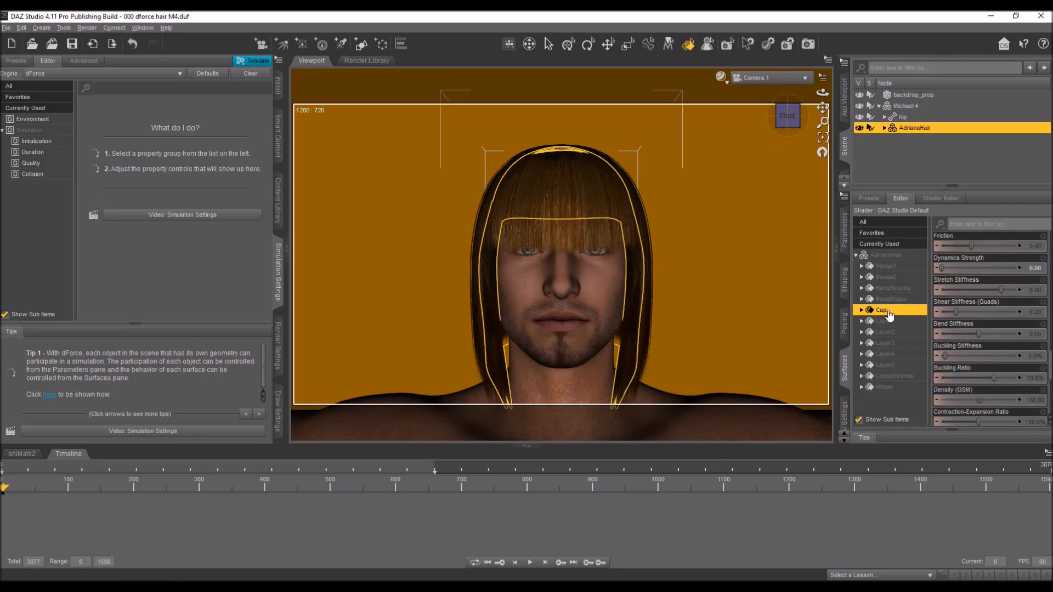
{"action": "scroll", "coordinate": [974, 363], "scroll_direction": "down", "scroll_amount": 5}
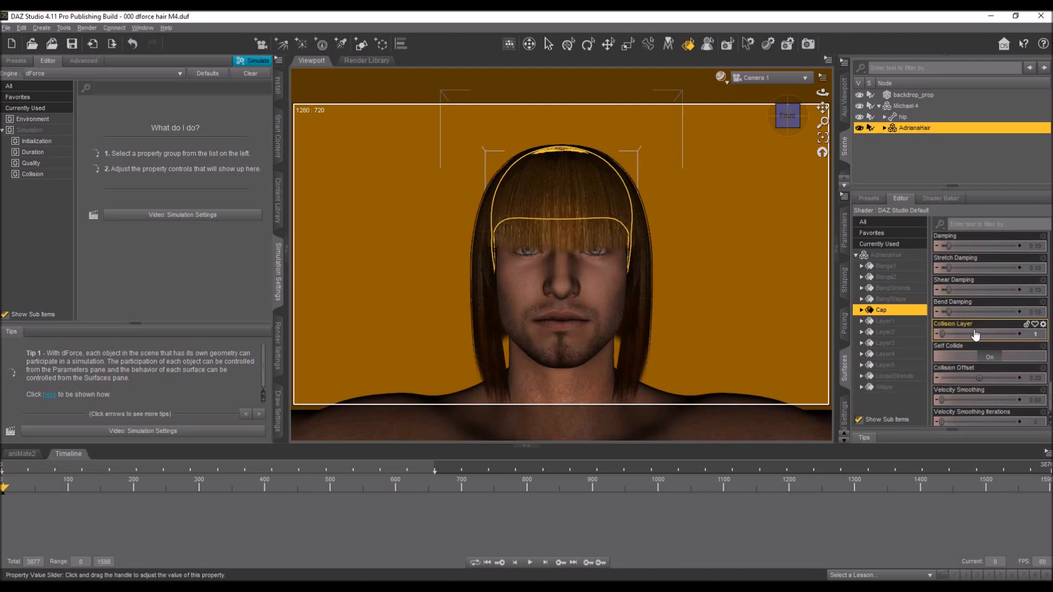
{"action": "left_click", "coordinate": [895, 322]}
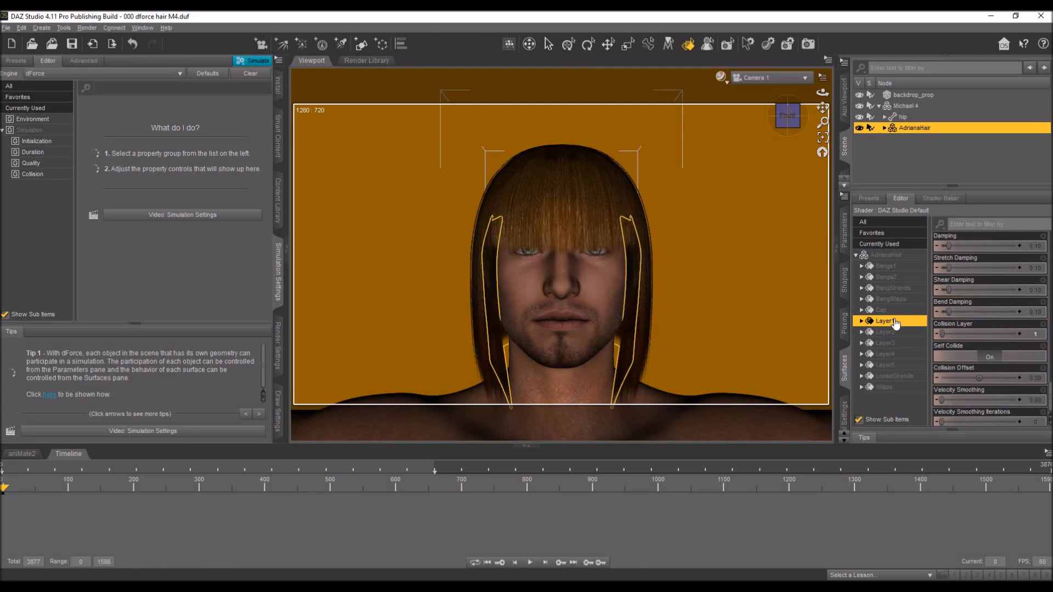
{"action": "left_click", "coordinate": [1036, 335]}
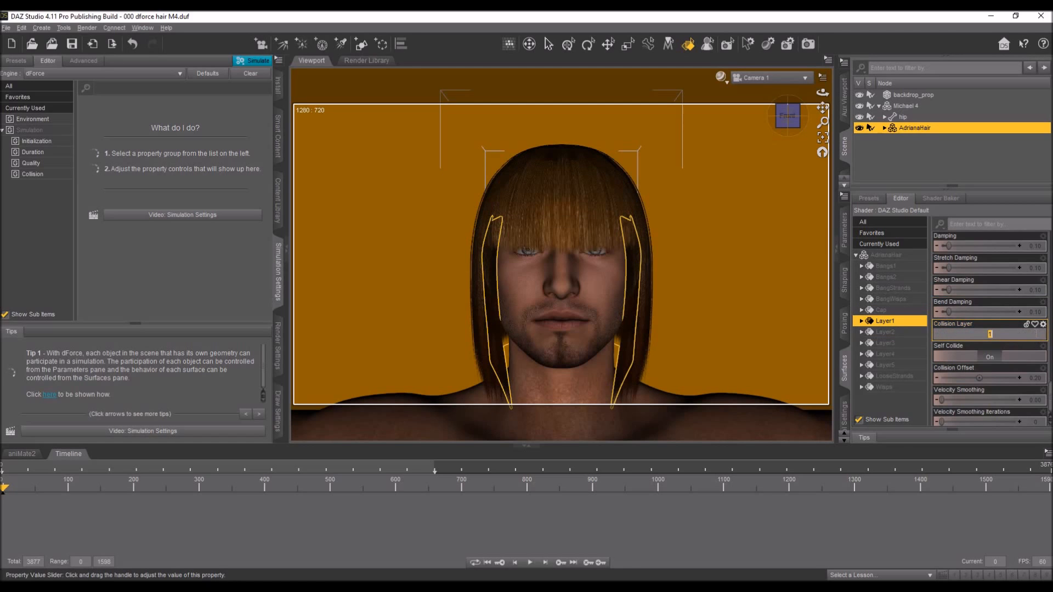
{"action": "type", "text": "2"}
{"action": "key", "text": "Return"}
Edit the Collision Layer of the Layer2 surface and set Layer3's Collision Layer to 4.
{"action": "left_click", "coordinate": [898, 333]}
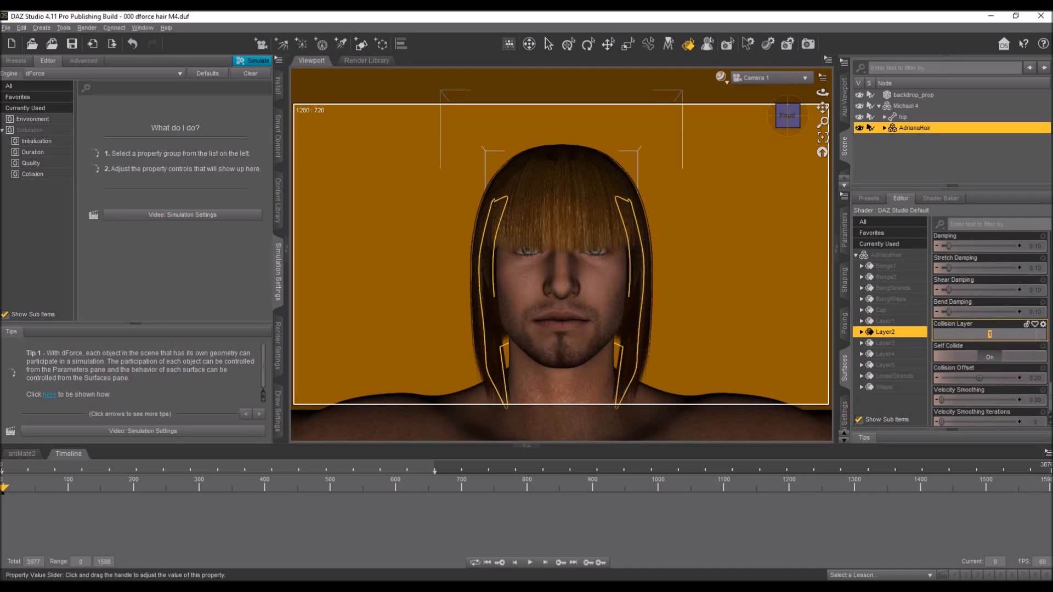
{"action": "left_click", "coordinate": [894, 344]}
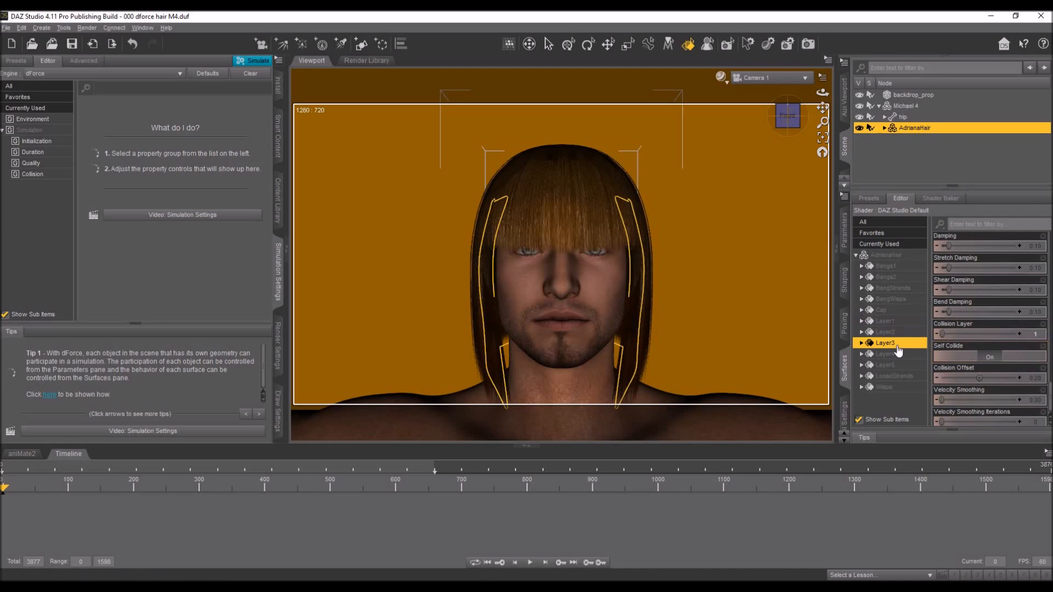
{"action": "left_click", "coordinate": [1038, 335]}
{"action": "type", "text": "4"}
{"action": "key", "text": "Return"}
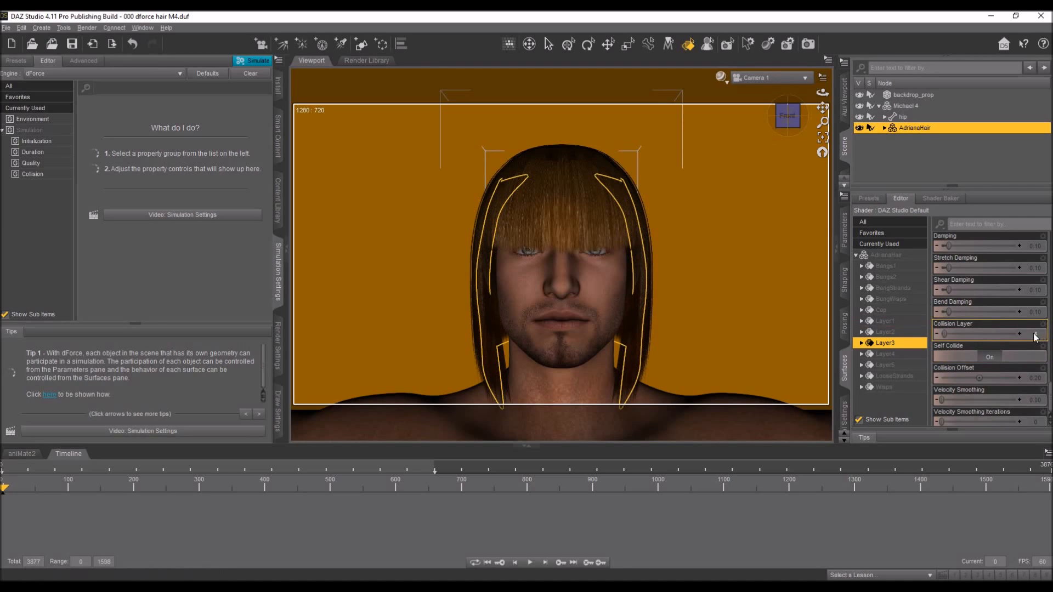
Set the Collision Layer to 5 for the Layer4 surface and to 6 for Layer5.
{"action": "left_click", "coordinate": [880, 354]}
{"action": "left_click", "coordinate": [1037, 336]}
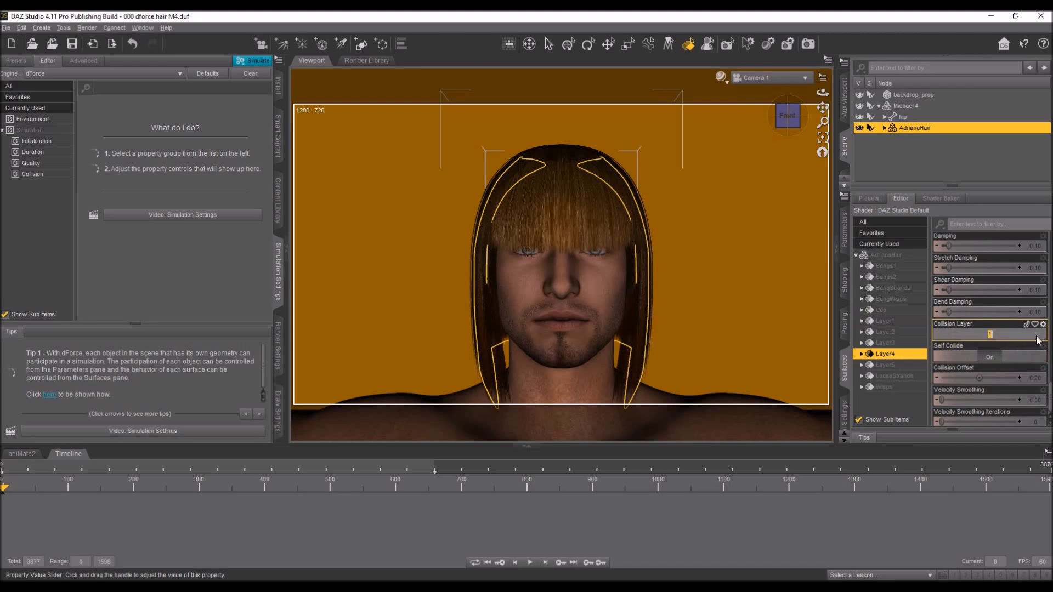
{"action": "type", "text": "5"}
{"action": "key", "text": "Return"}
{"action": "left_click", "coordinate": [885, 365]}
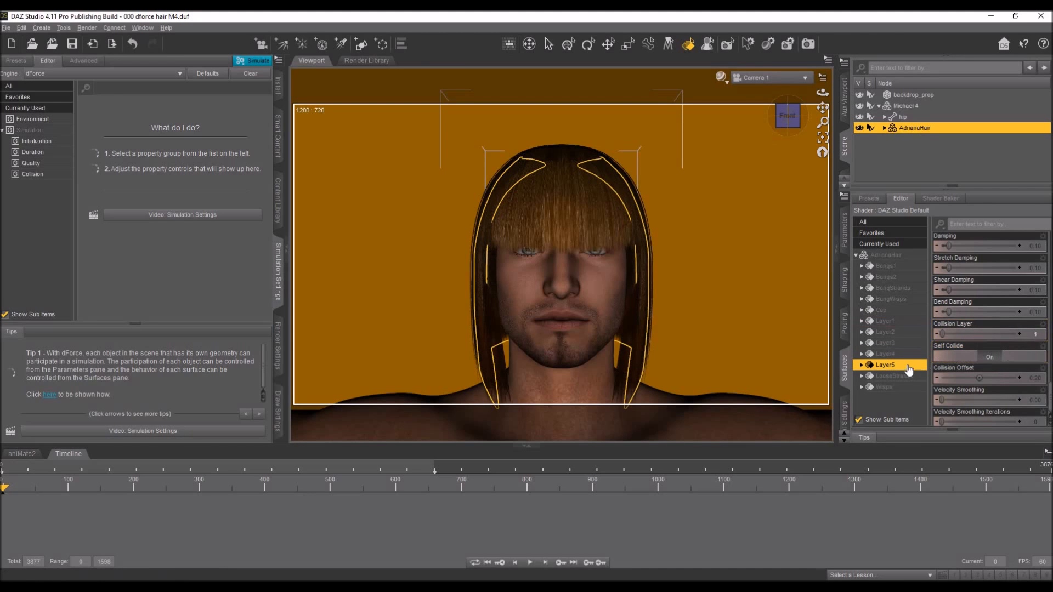
{"action": "left_click", "coordinate": [1036, 334]}
{"action": "type", "text": "6"}
{"action": "key", "text": "Return"}
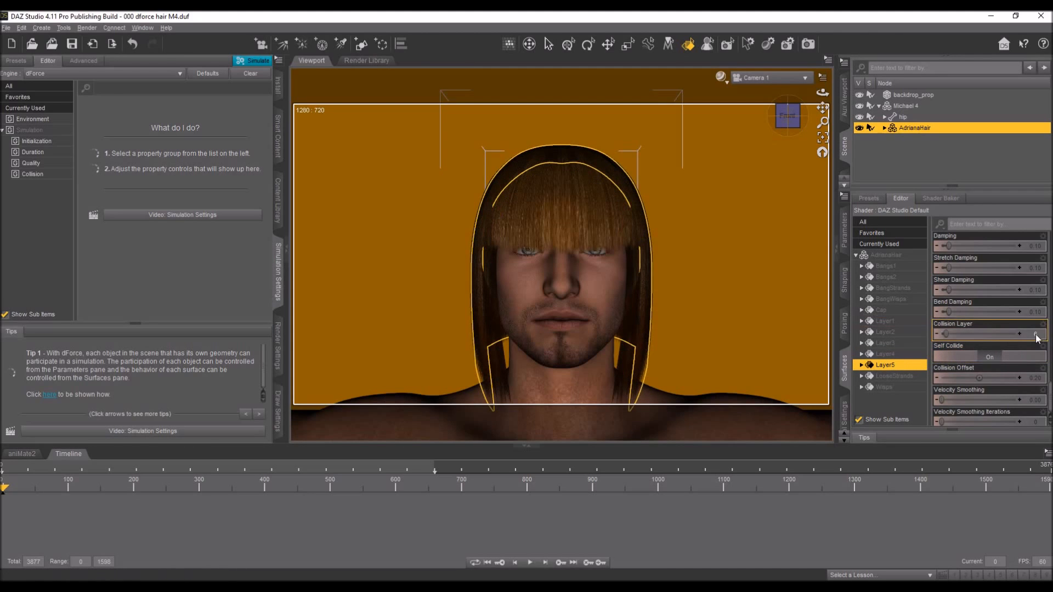
Set the Collision Layer of the Bangs2 surface to 2 and reselect all AdrianaHair surfaces.
{"action": "left_click", "coordinate": [900, 268]}
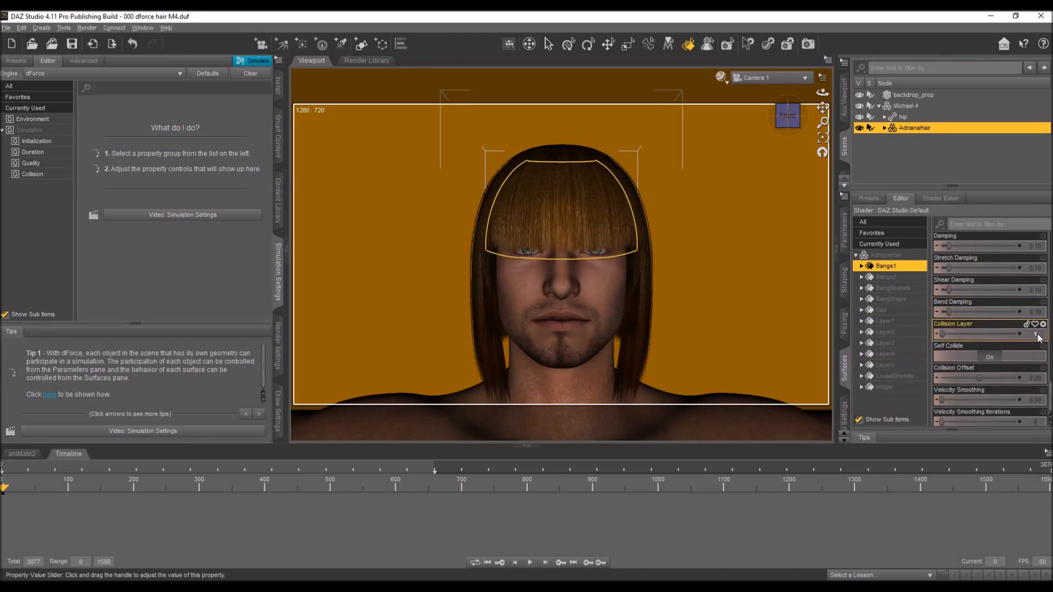
{"action": "left_click", "coordinate": [886, 277]}
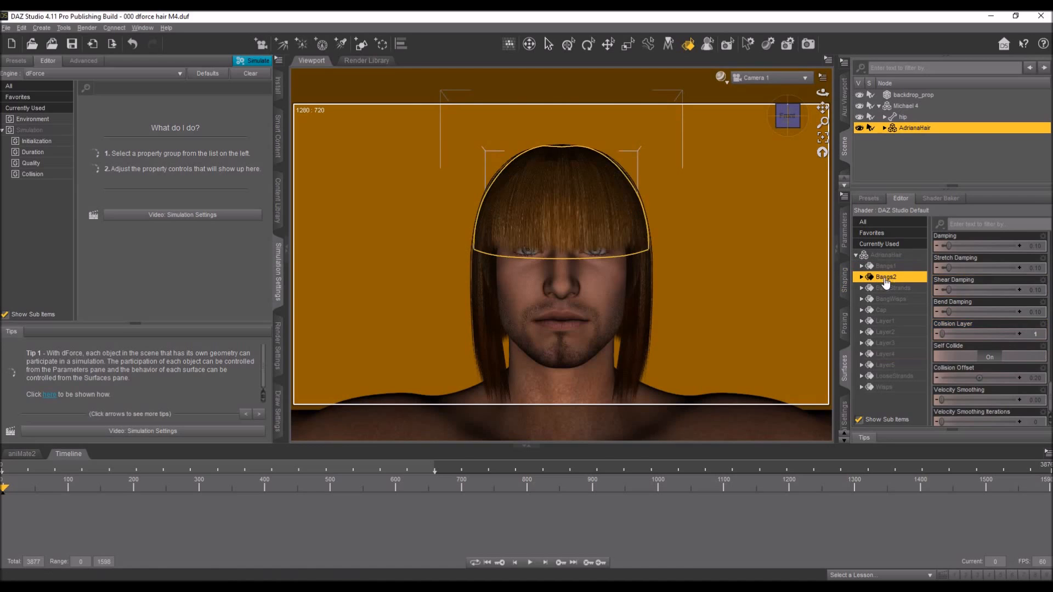
{"action": "left_click", "coordinate": [1037, 334]}
{"action": "type", "text": "2"}
{"action": "key", "text": "Return"}
{"action": "left_click", "coordinate": [889, 256]}
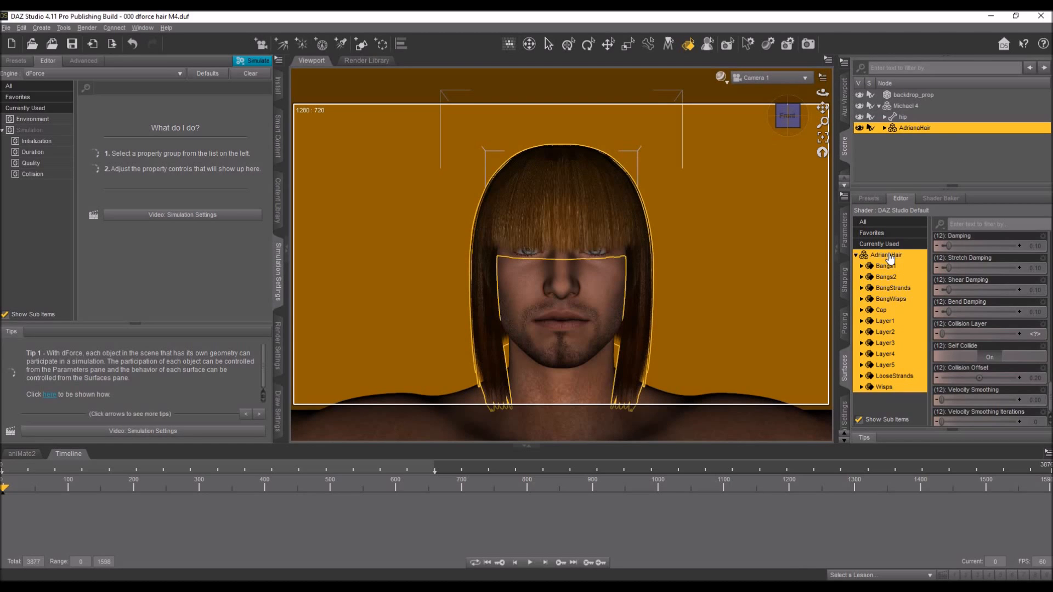
Select Michael 4, frame the whole figure from the front and show its posing controls.
{"action": "left_click", "coordinate": [905, 106]}
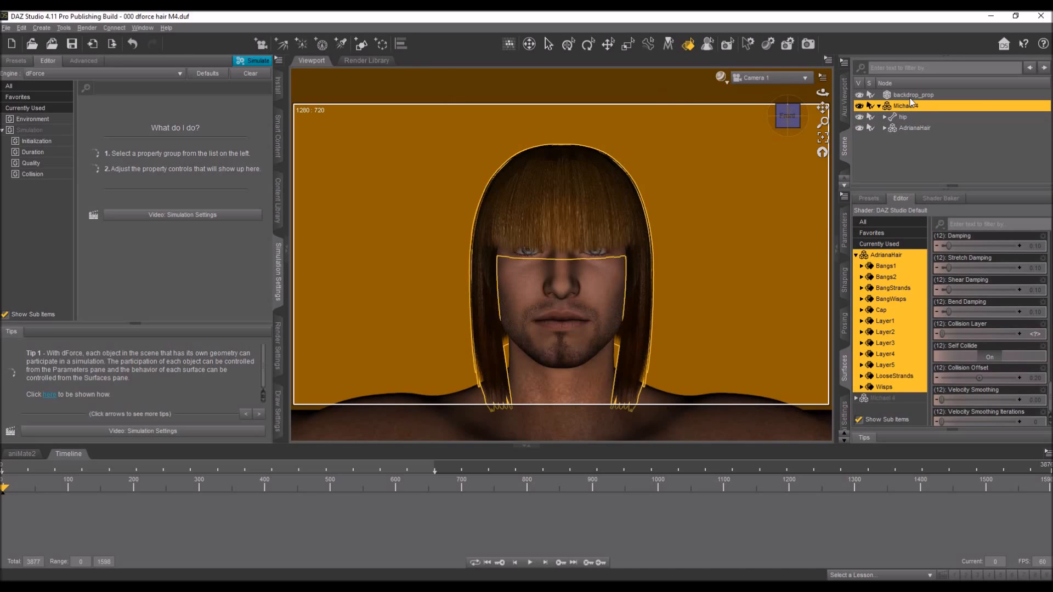
{"action": "left_click", "coordinate": [822, 152]}
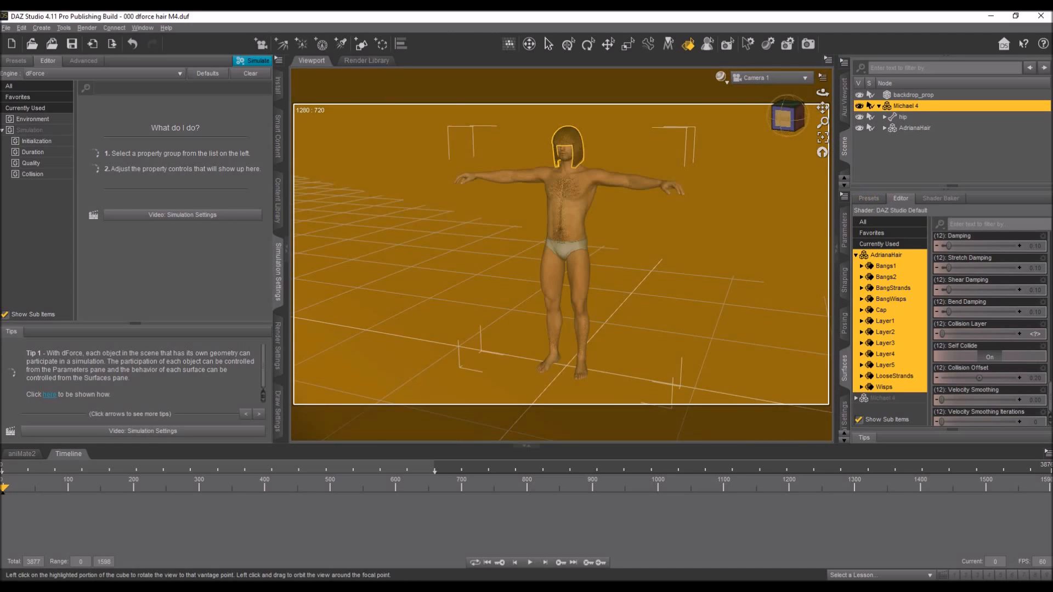
{"action": "left_click", "coordinate": [787, 116]}
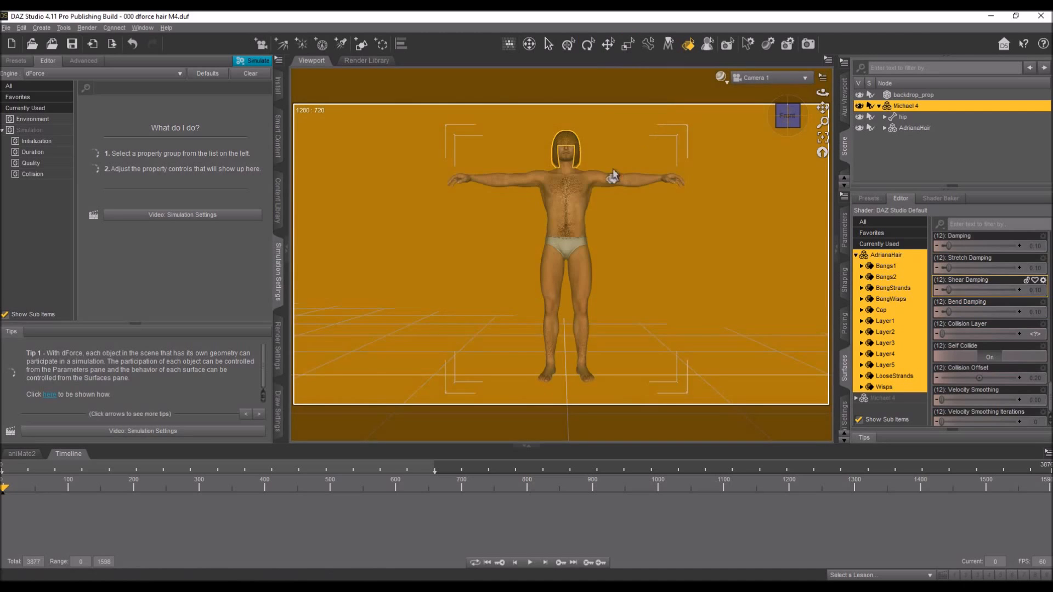
{"action": "left_click", "coordinate": [606, 179]}
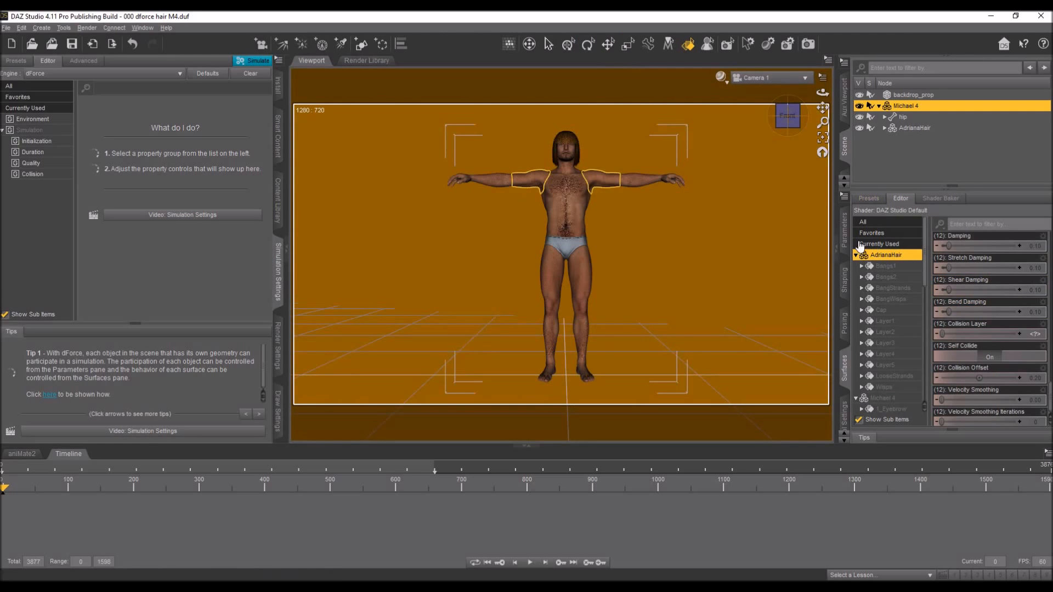
{"action": "left_click", "coordinate": [846, 228]}
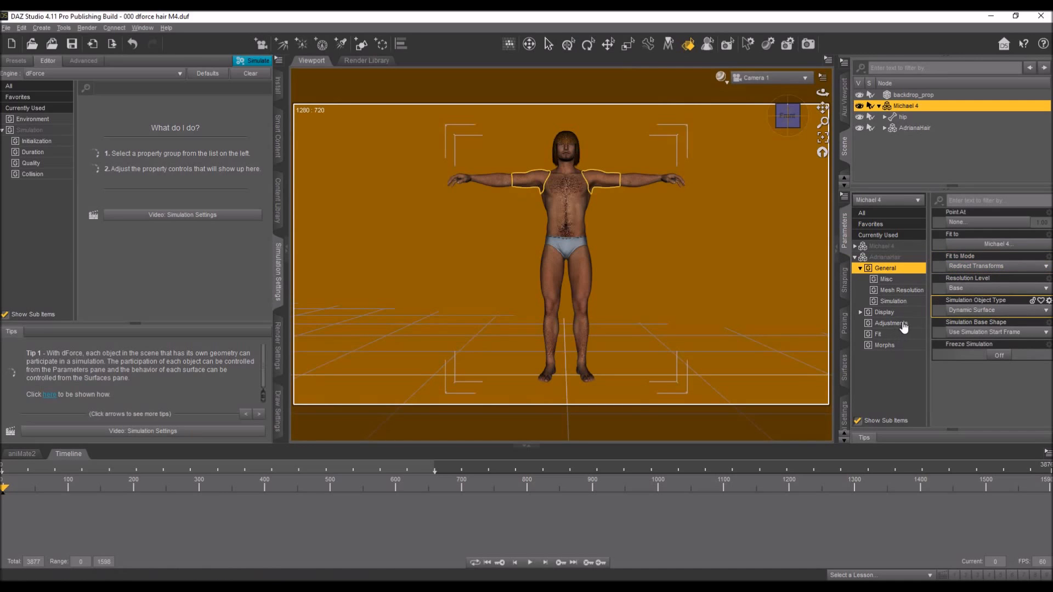
{"action": "left_click", "coordinate": [846, 326]}
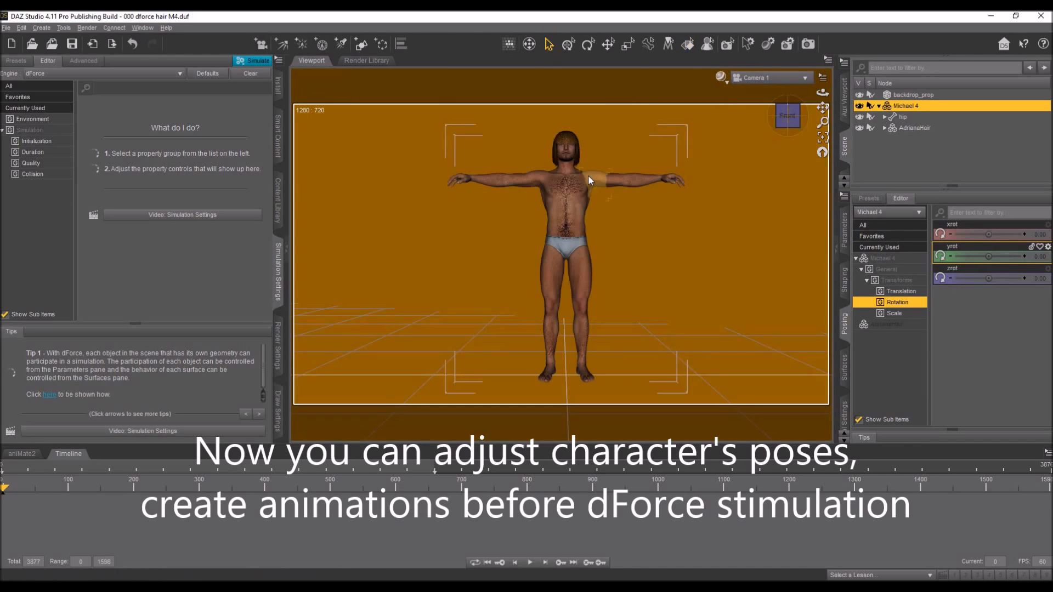
Lower Michael 4's arms by rotating lCollar to about -26 Front-Back and -12 Up-Down, and rCollar to 12 Up-Down.
{"action": "left_click", "coordinate": [594, 178]}
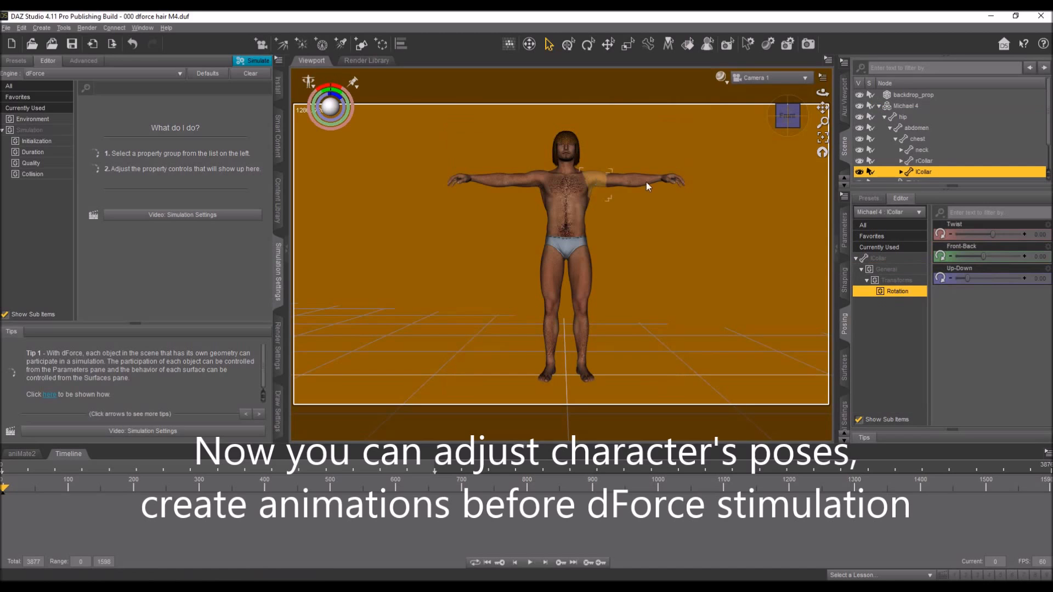
{"action": "left_click_drag", "start_coordinate": [983, 256], "coordinate": [956, 279]}
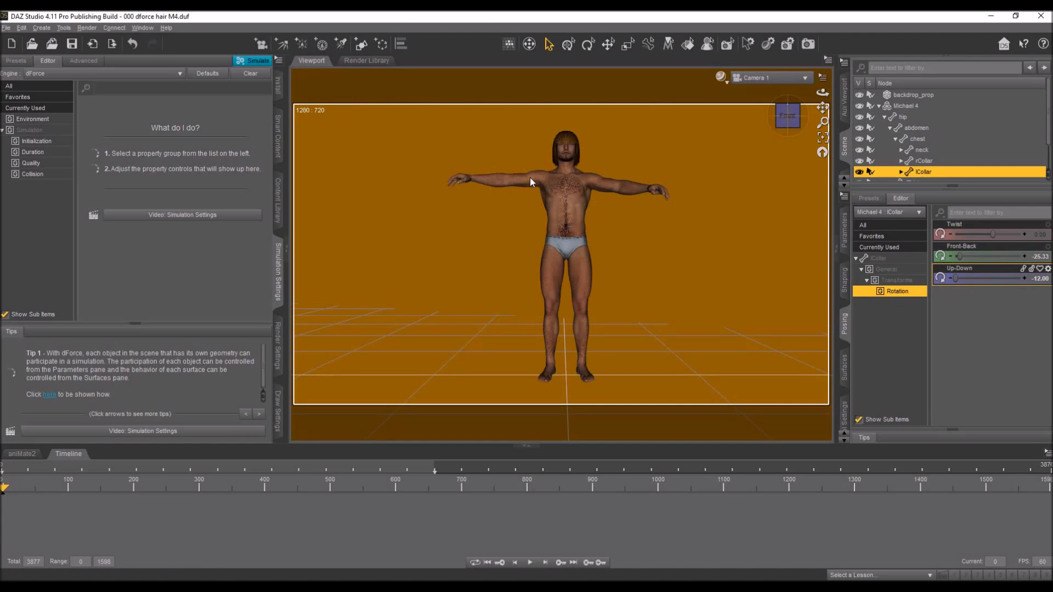
{"action": "left_click", "coordinate": [530, 177]}
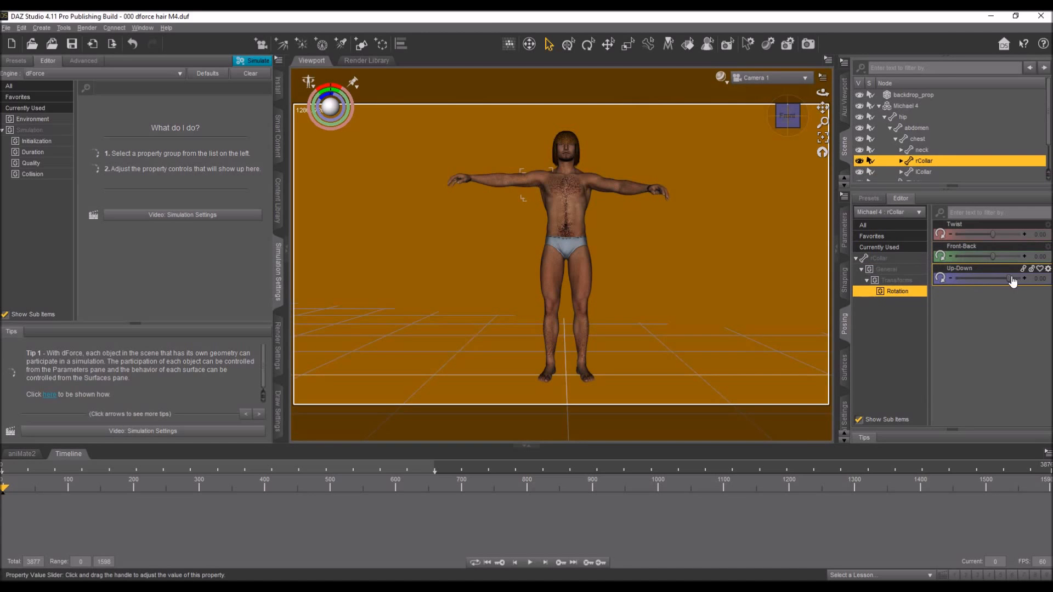
{"action": "left_click_drag", "start_coordinate": [1008, 277], "coordinate": [1043, 278]}
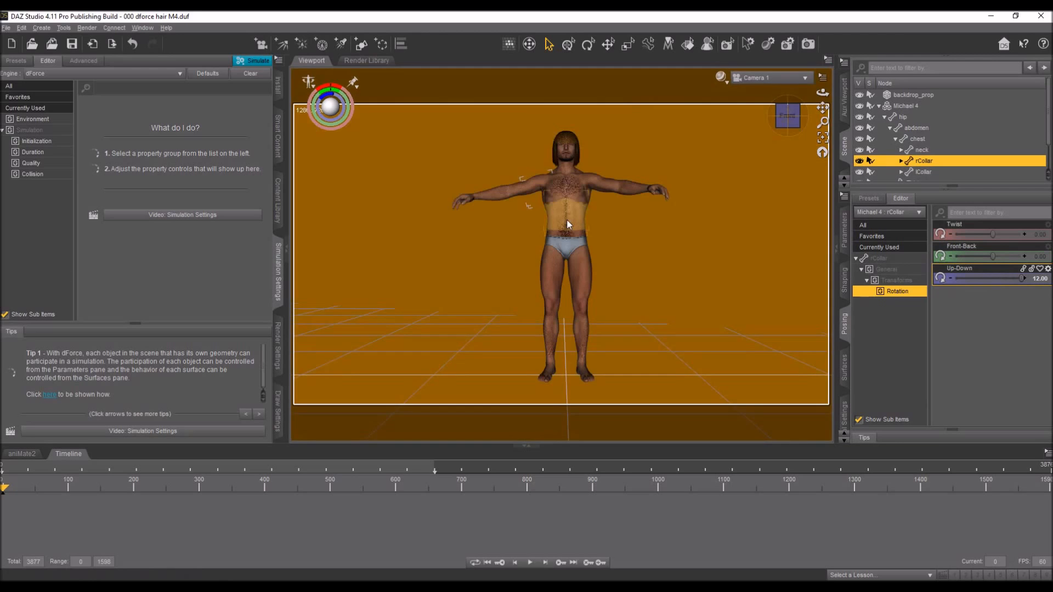
Bend Michael 4's abdomen forward to about 43.92 and look over the aniMate2 animation blocks.
{"action": "left_click", "coordinate": [567, 219]}
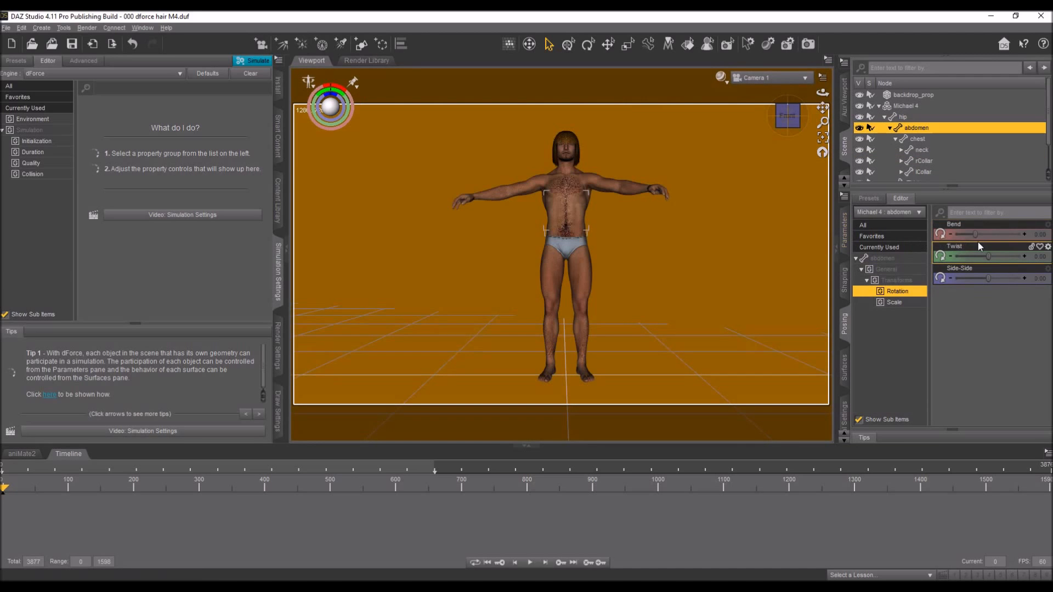
{"action": "left_click_drag", "start_coordinate": [975, 235], "coordinate": [1021, 235]}
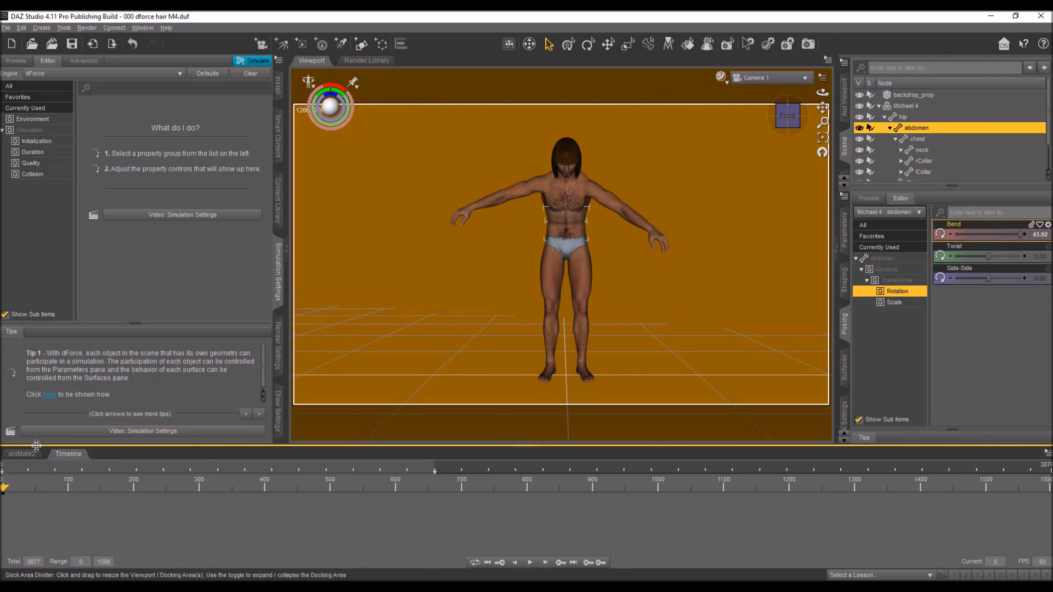
{"action": "left_click", "coordinate": [22, 454]}
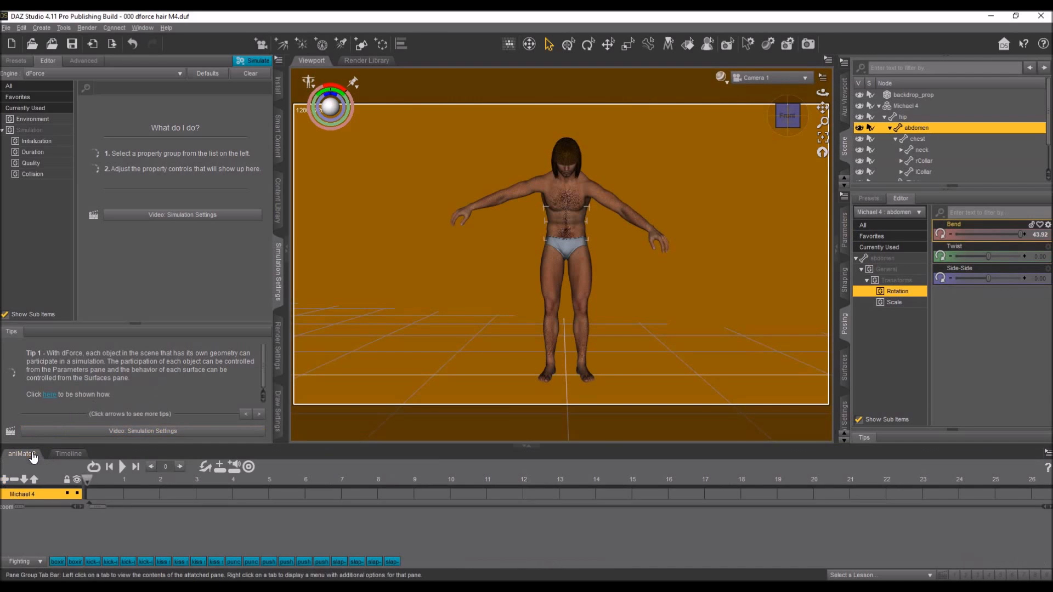
{"action": "left_click", "coordinate": [68, 454]}
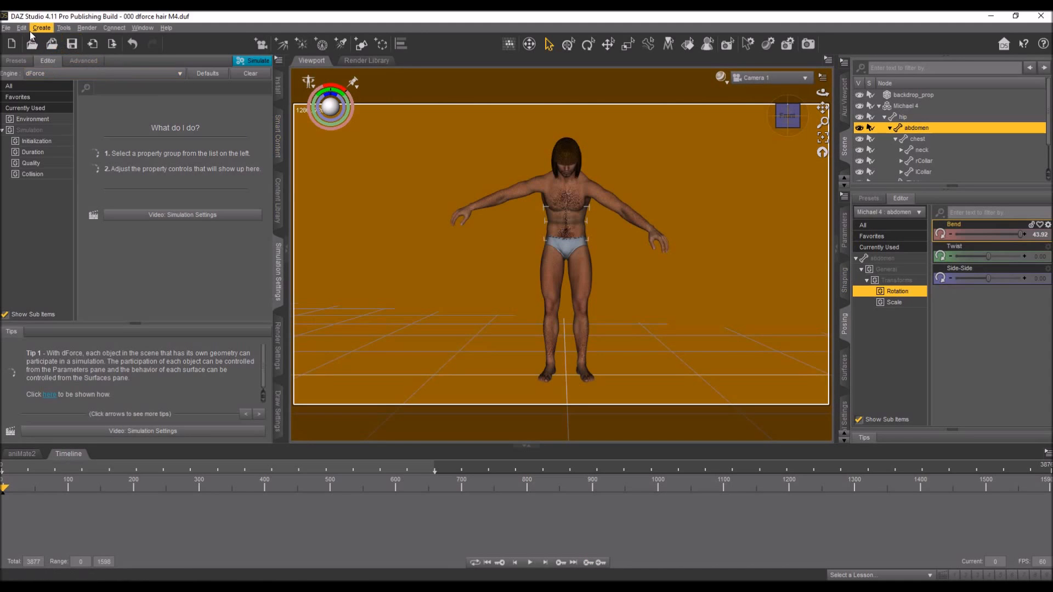
Zero the whole Michael 4 figure to clear its current pose.
{"action": "left_click", "coordinate": [22, 28]}
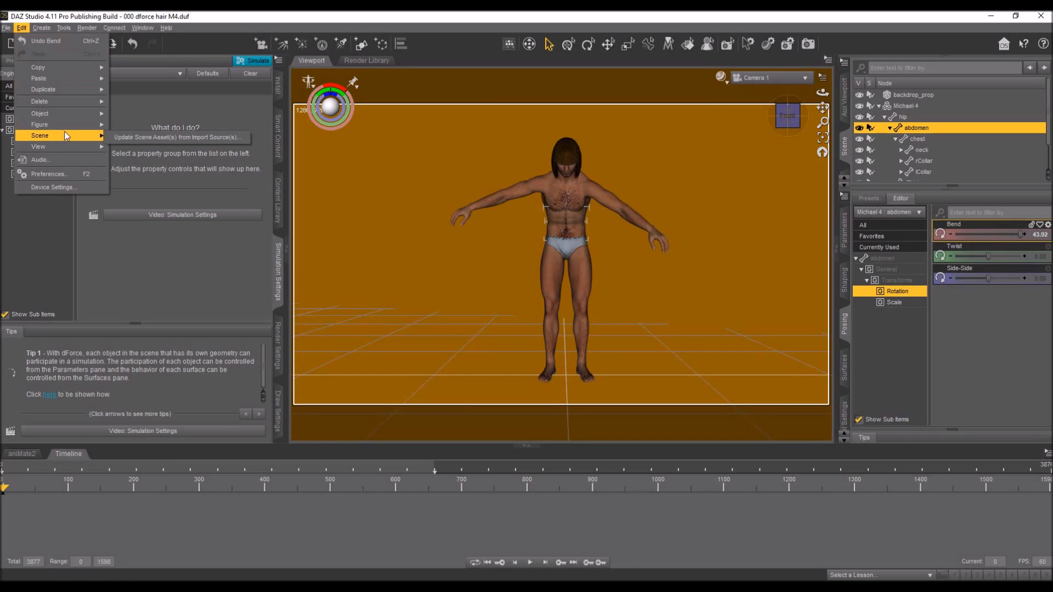
{"action": "mouse_move", "coordinate": [70, 127]}
{"action": "mouse_move", "coordinate": [200, 292]}
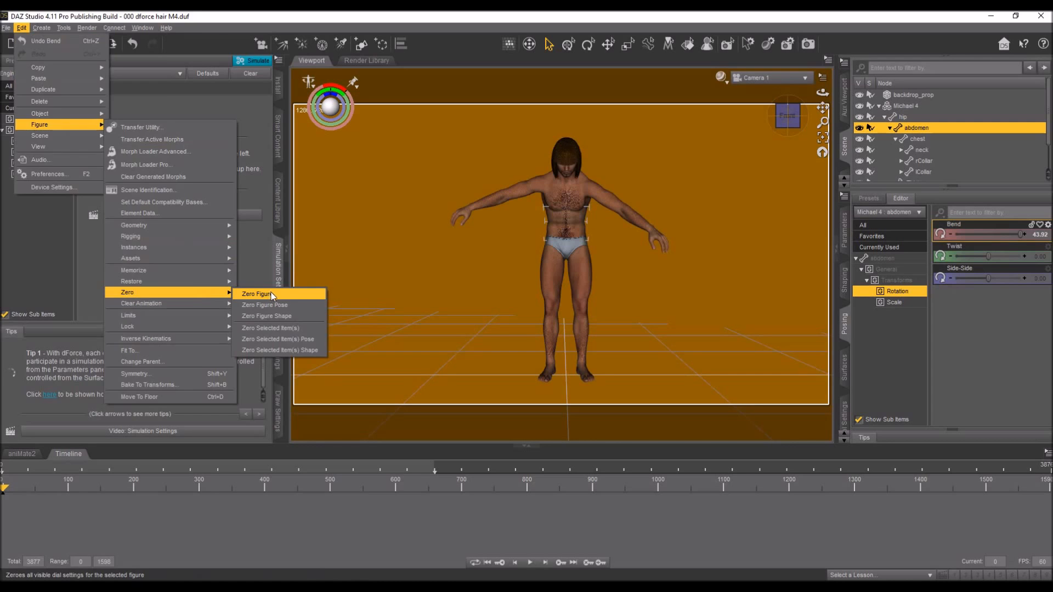
{"action": "left_click", "coordinate": [271, 294]}
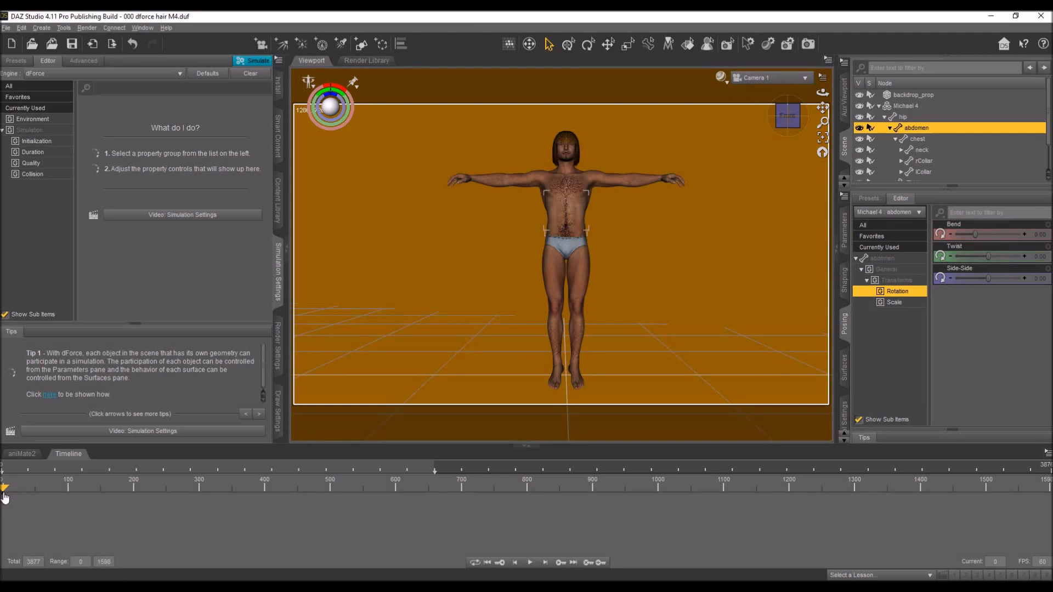
At frame 101, rotate Michael 4's abdomen to -30 Side-Side and about -33.33 Twist.
{"action": "left_click_drag", "start_coordinate": [5, 497], "coordinate": [65, 495]}
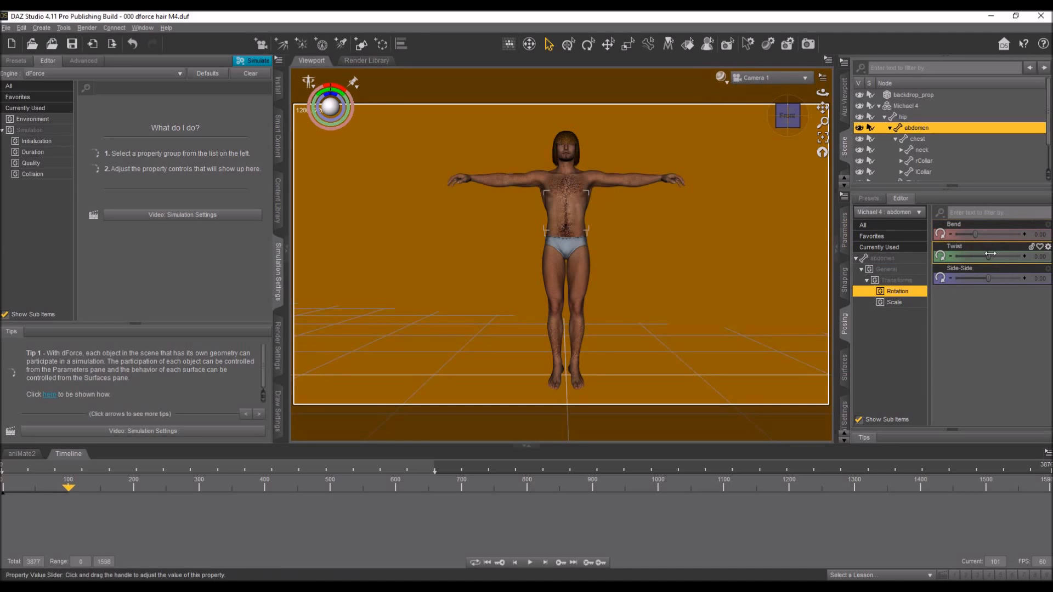
{"action": "left_click_drag", "start_coordinate": [988, 278], "coordinate": [955, 278]}
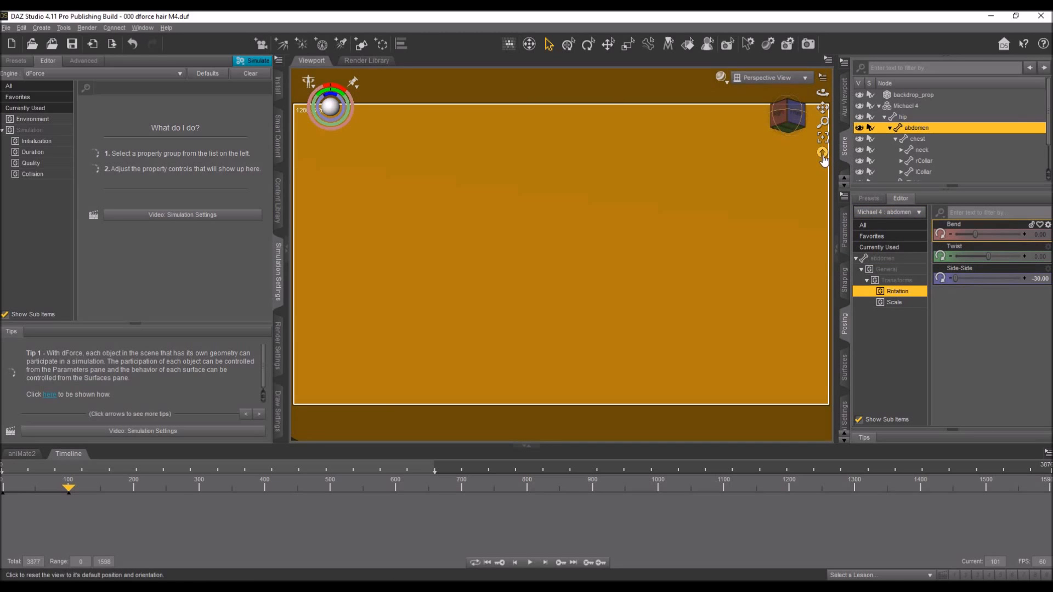
{"action": "left_click", "coordinate": [823, 154]}
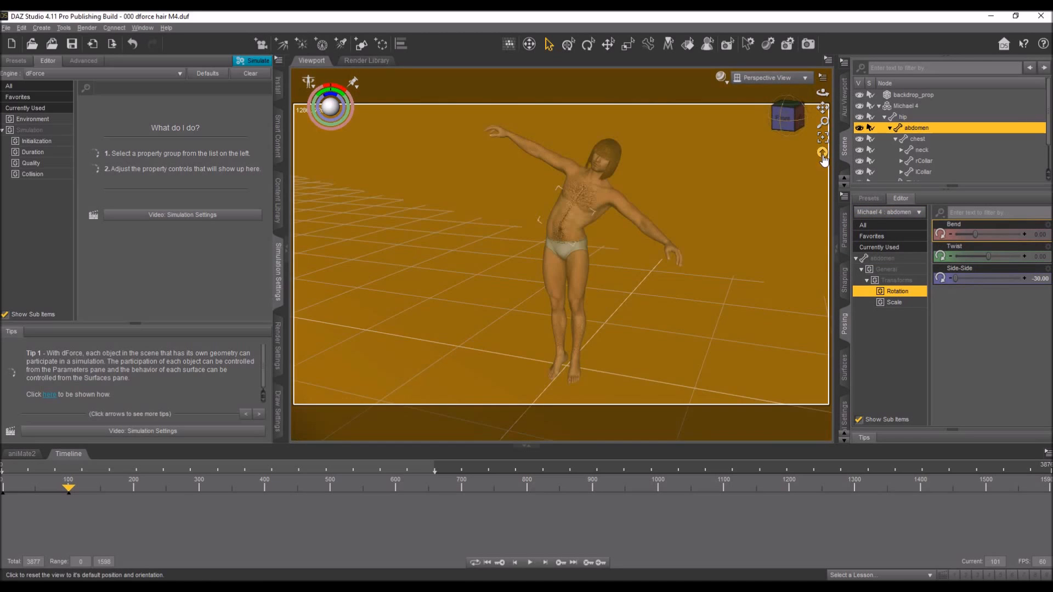
{"action": "left_click_drag", "start_coordinate": [988, 255], "coordinate": [966, 257]}
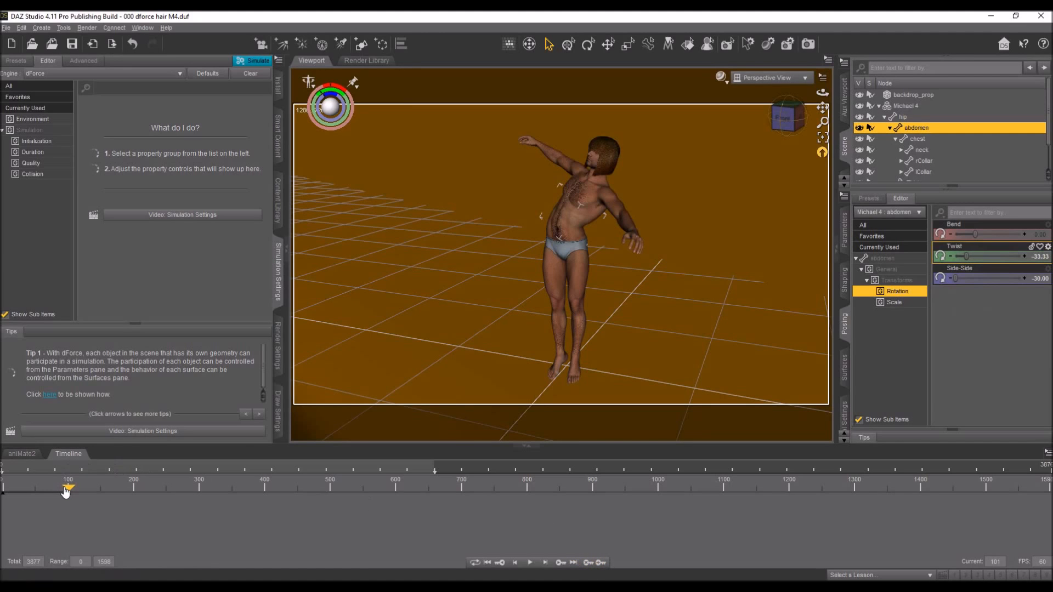
Play the abdomen animation from the first frame, stop it and return to frame 0.
{"action": "left_click_drag", "start_coordinate": [66, 493], "coordinate": [2, 493]}
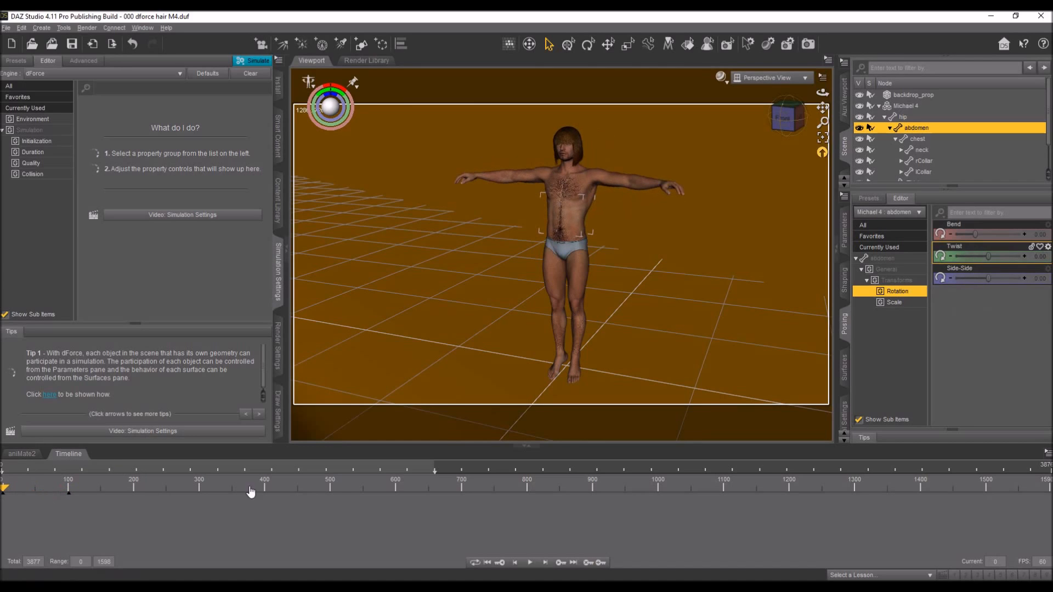
{"action": "left_click", "coordinate": [530, 562]}
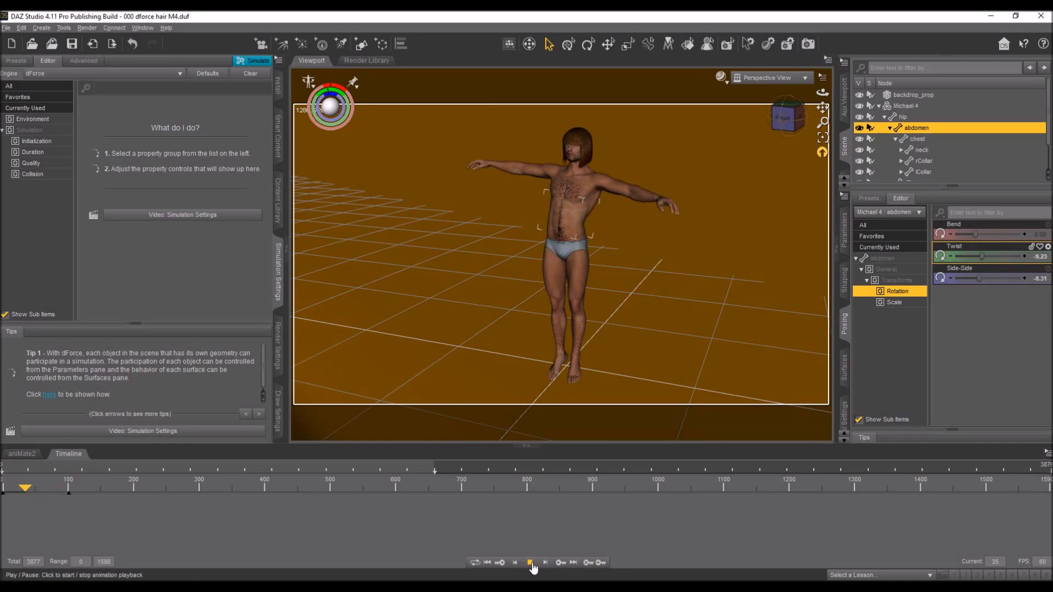
{"action": "left_click", "coordinate": [531, 565]}
{"action": "left_click_drag", "start_coordinate": [66, 489], "coordinate": [2, 494]}
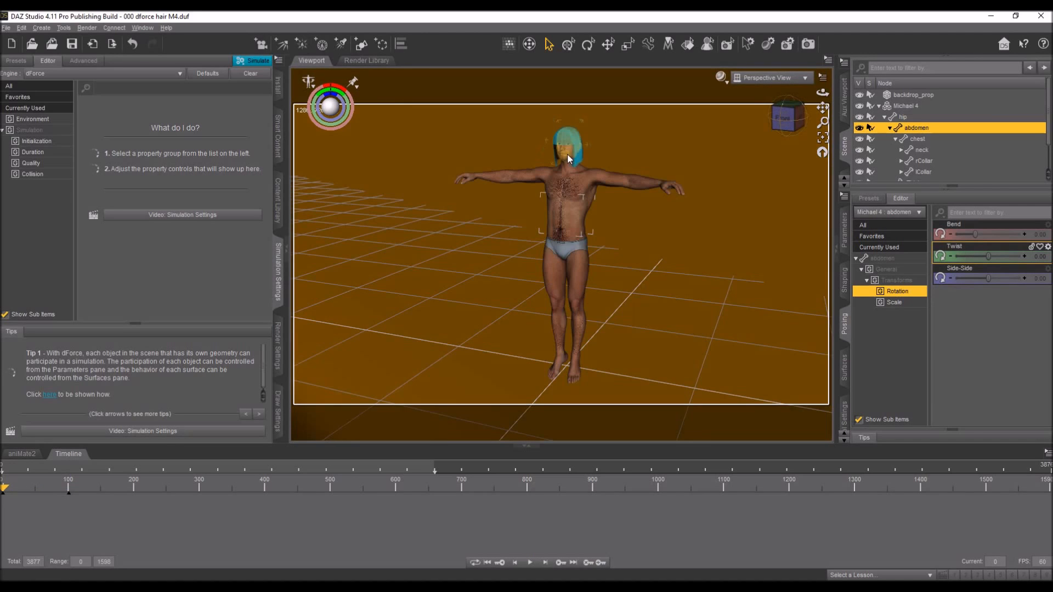
Select Michael 4's head and frame the head and shoulders from the front.
{"action": "left_click", "coordinate": [564, 154]}
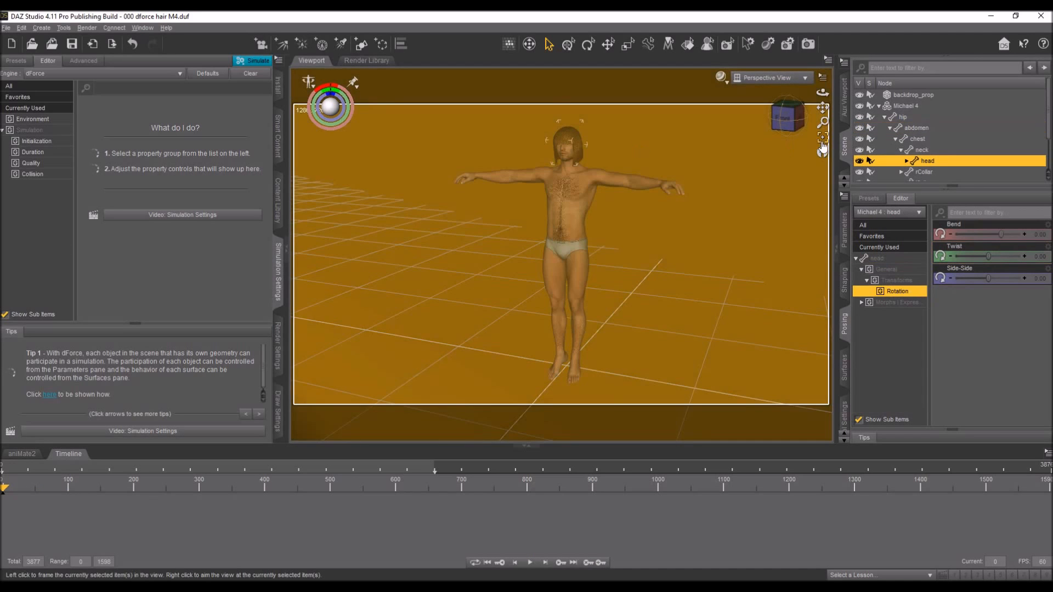
{"action": "left_click", "coordinate": [823, 144]}
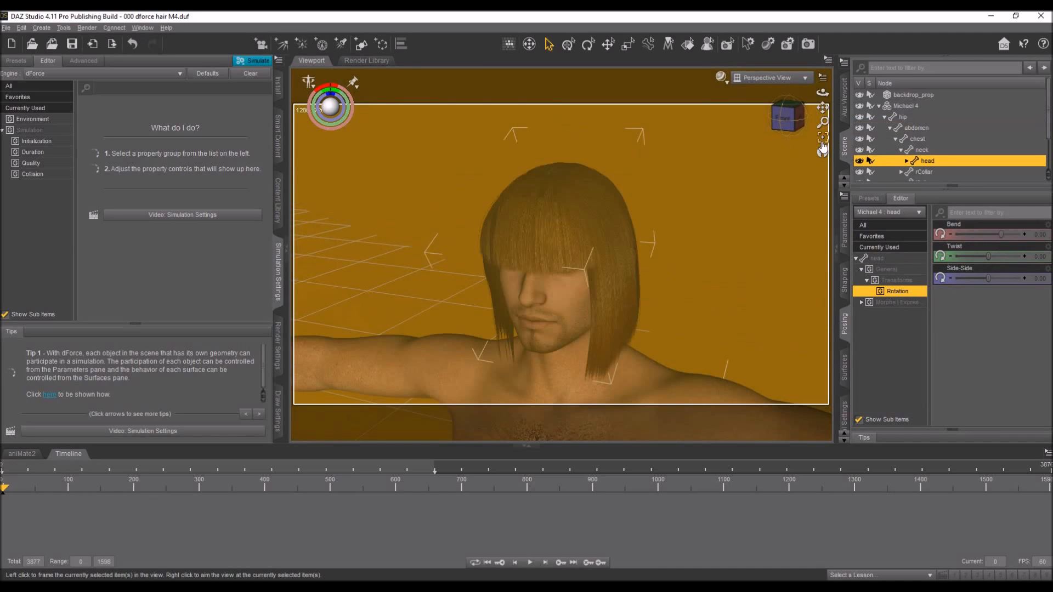
{"action": "left_click", "coordinate": [784, 119]}
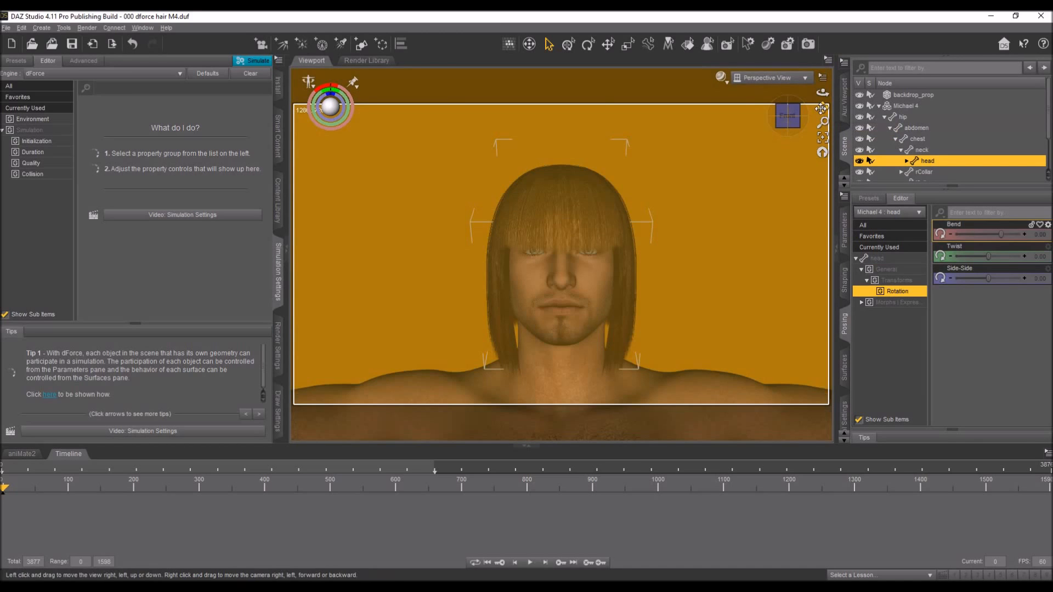
{"action": "right_click_drag", "start_coordinate": [821, 108], "coordinate": [821, 132]}
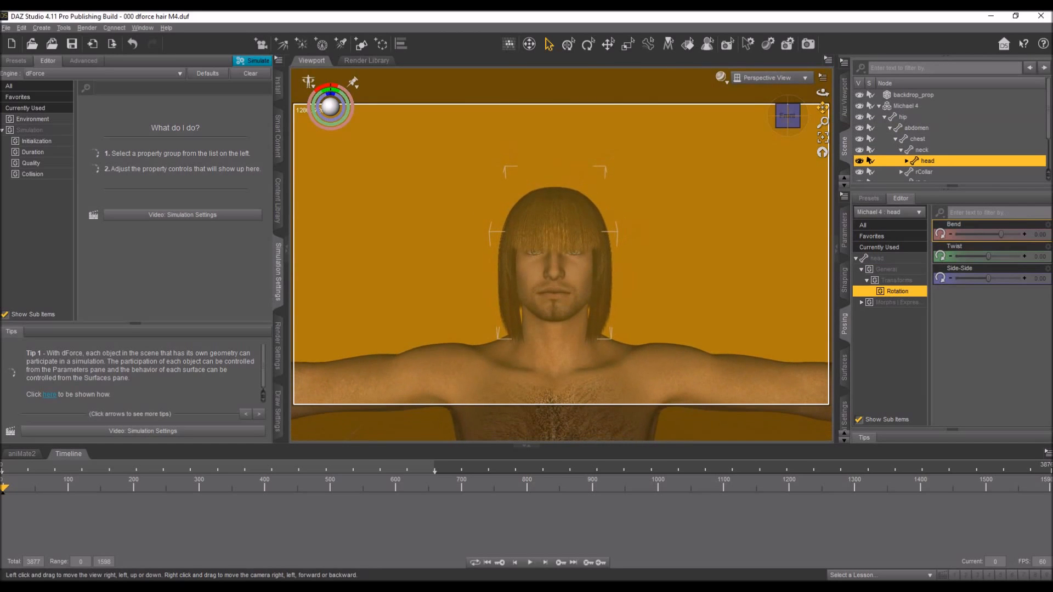
{"action": "left_click_drag", "start_coordinate": [821, 108], "coordinate": [822, 117]}
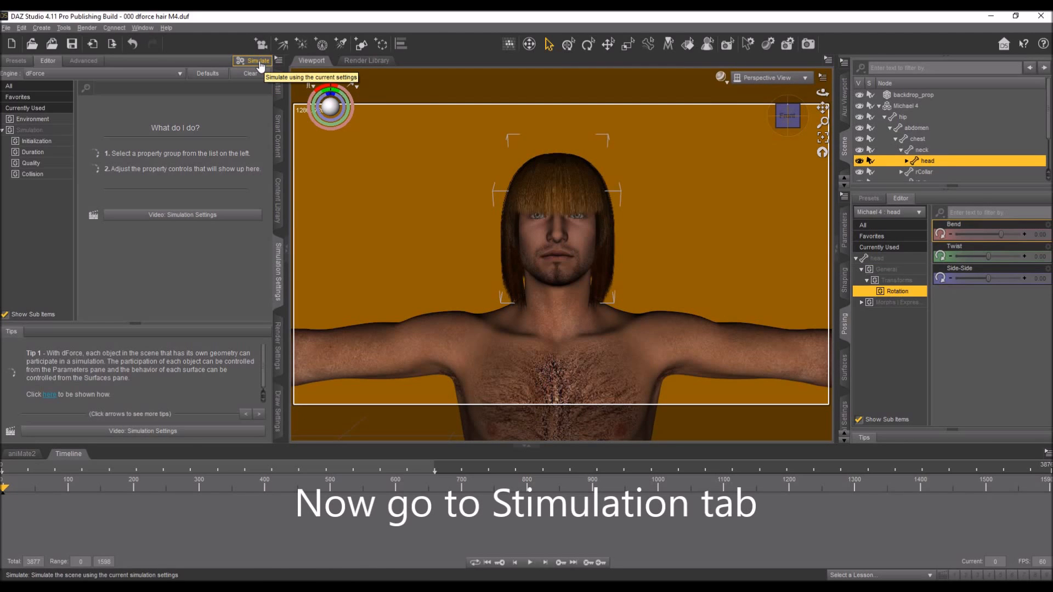
Choose Animated (Use Timeline Play Range) for Frames To Simulate and Good - Discrete : Swept Vertex as the Collision Mode.
{"action": "left_click", "coordinate": [28, 130]}
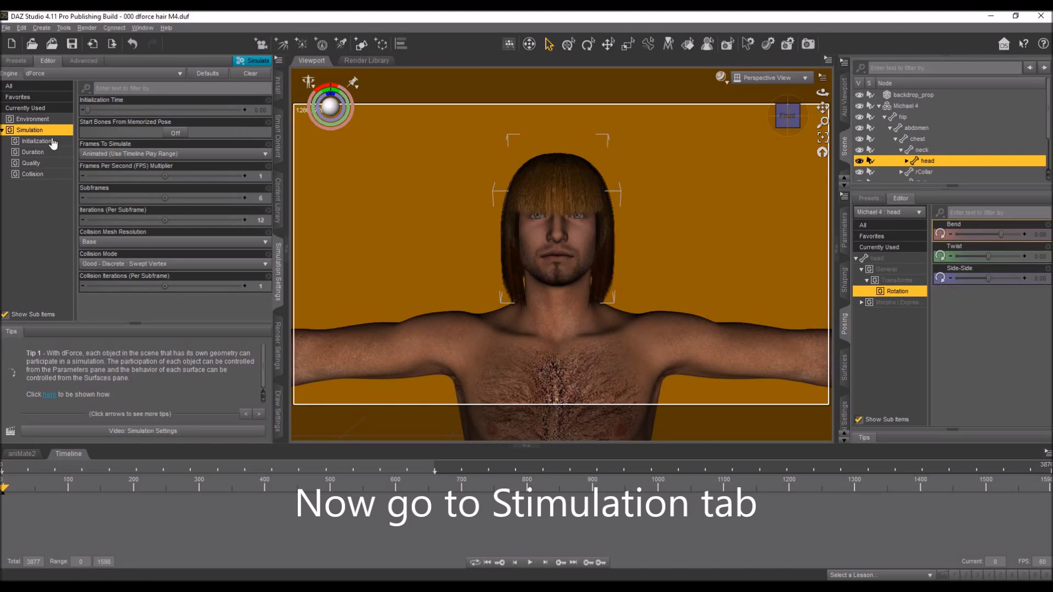
{"action": "left_click", "coordinate": [164, 155]}
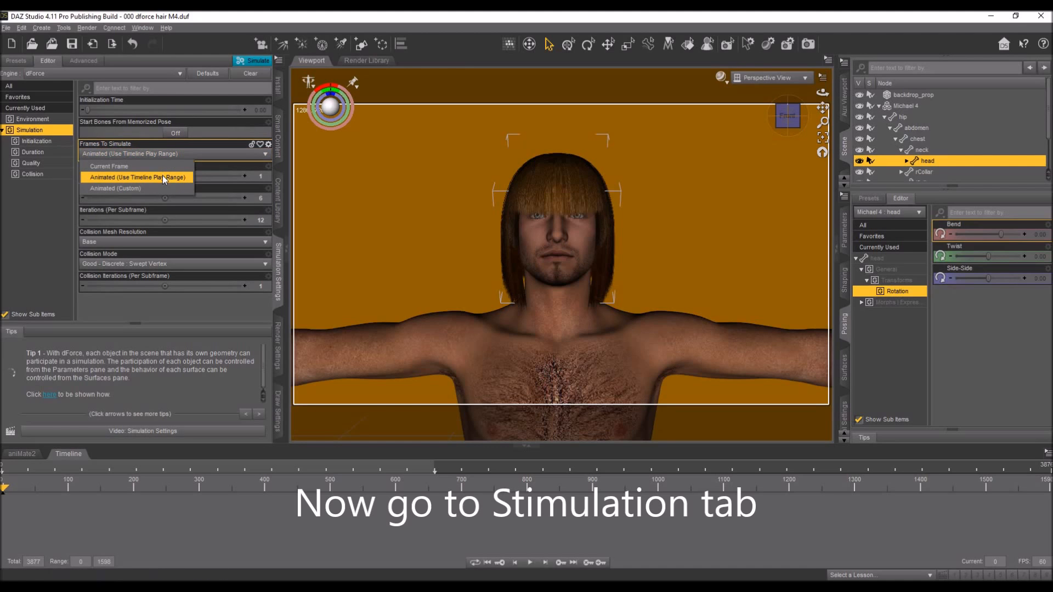
{"action": "left_click", "coordinate": [162, 177]}
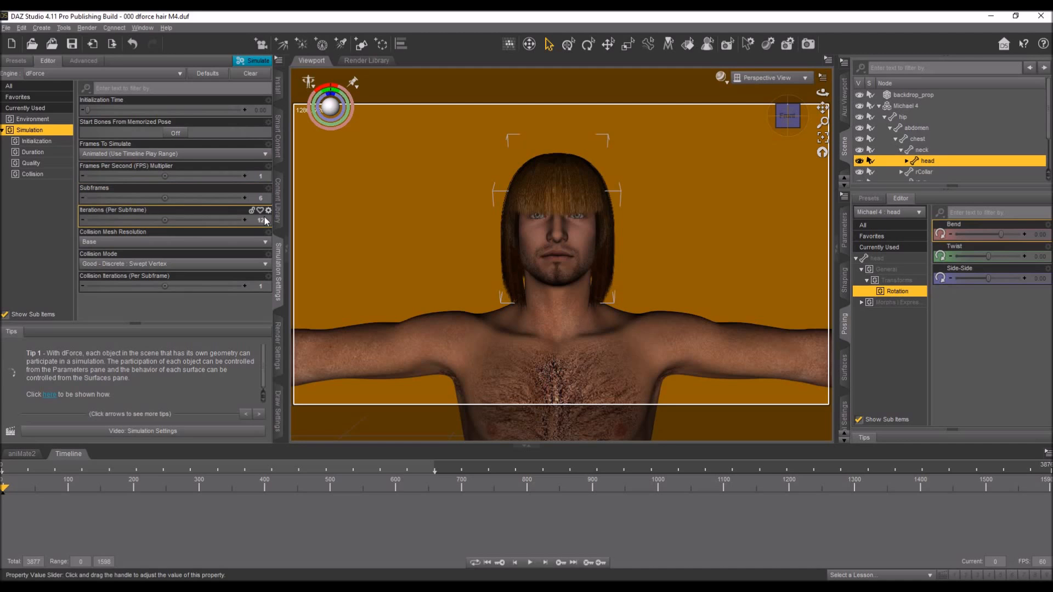
{"action": "left_click", "coordinate": [219, 265]}
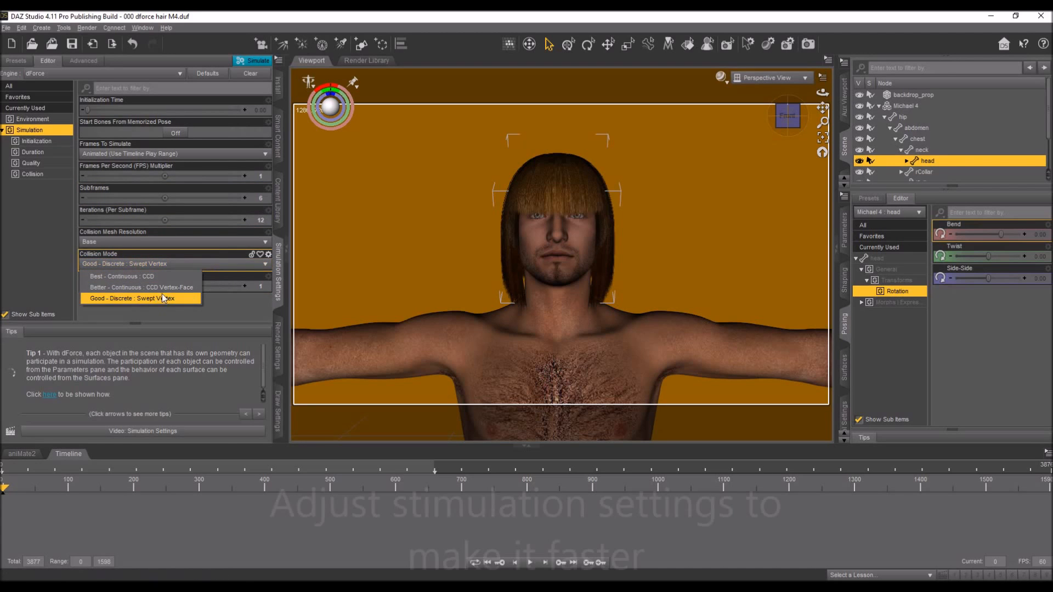
{"action": "left_click", "coordinate": [154, 298]}
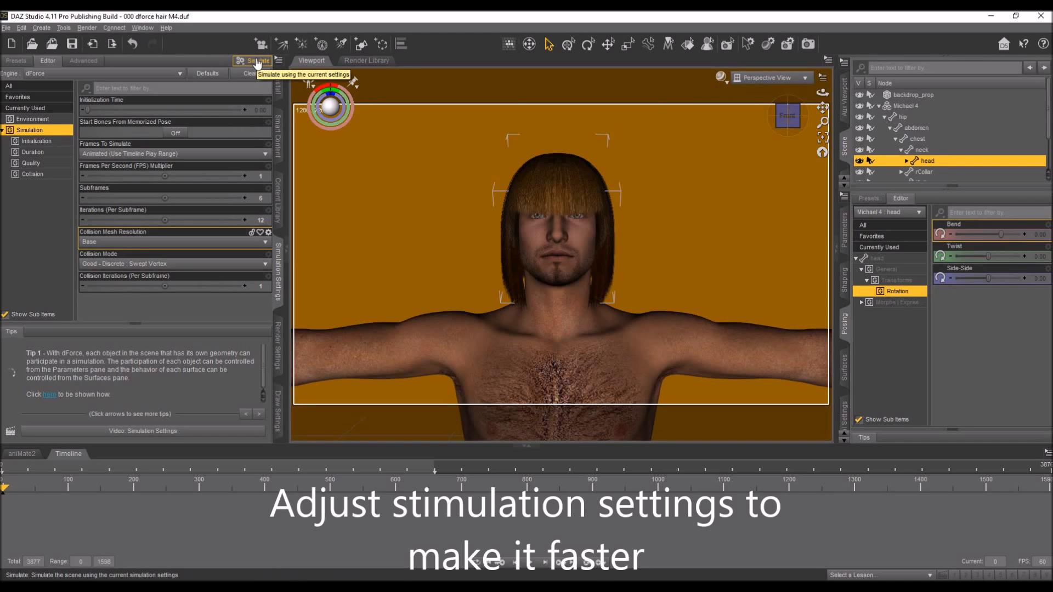
Set the end of the timeline's play range to frame 100.
{"action": "left_click", "coordinate": [256, 61]}
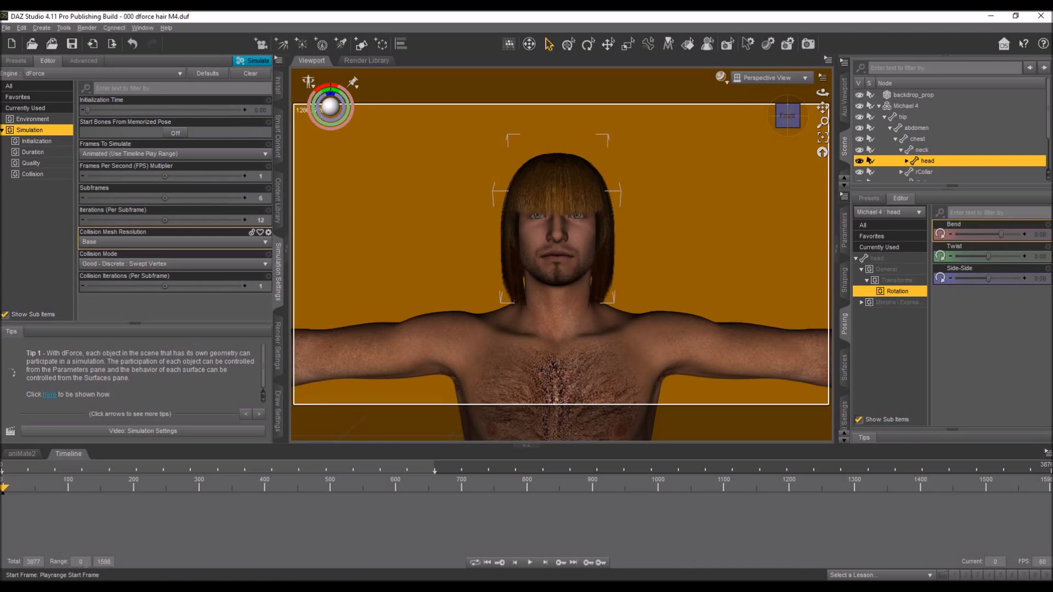
{"action": "double_click", "coordinate": [107, 562]}
{"action": "type", "text": "100"}
{"action": "key", "text": "Return"}
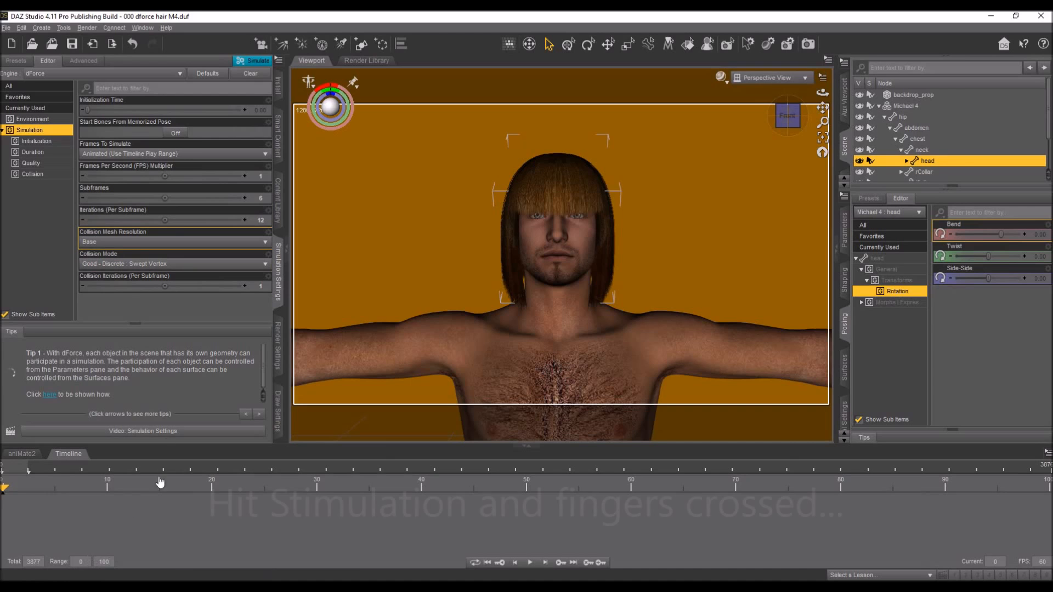
Try simulating the dForce hair over the play range, then clear the simulation data and return to frame 0.
{"action": "left_click", "coordinate": [256, 61]}
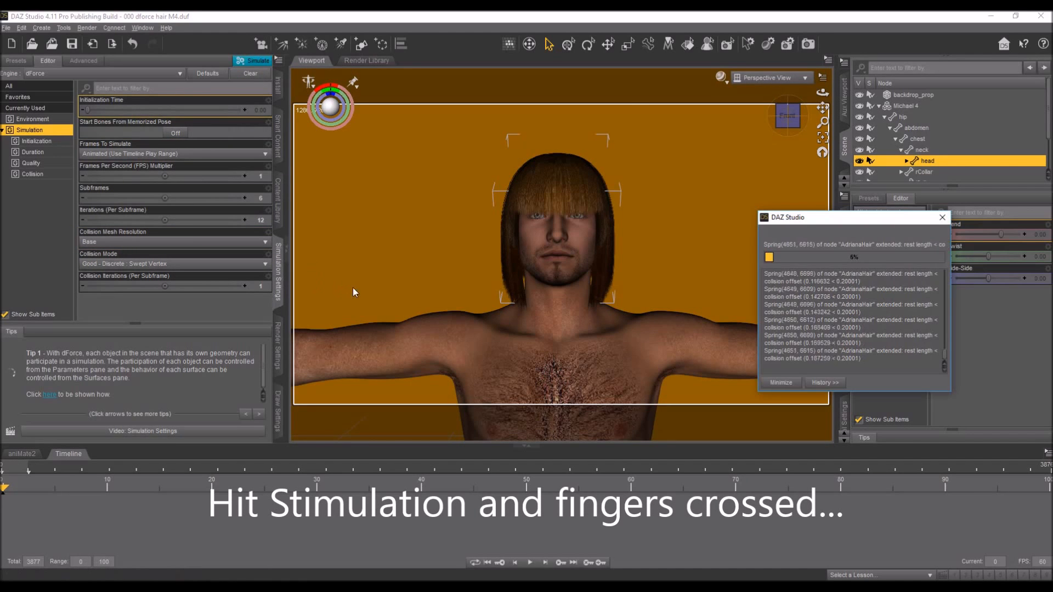
{"action": "left_click_drag", "start_coordinate": [844, 220], "coordinate": [383, 270]}
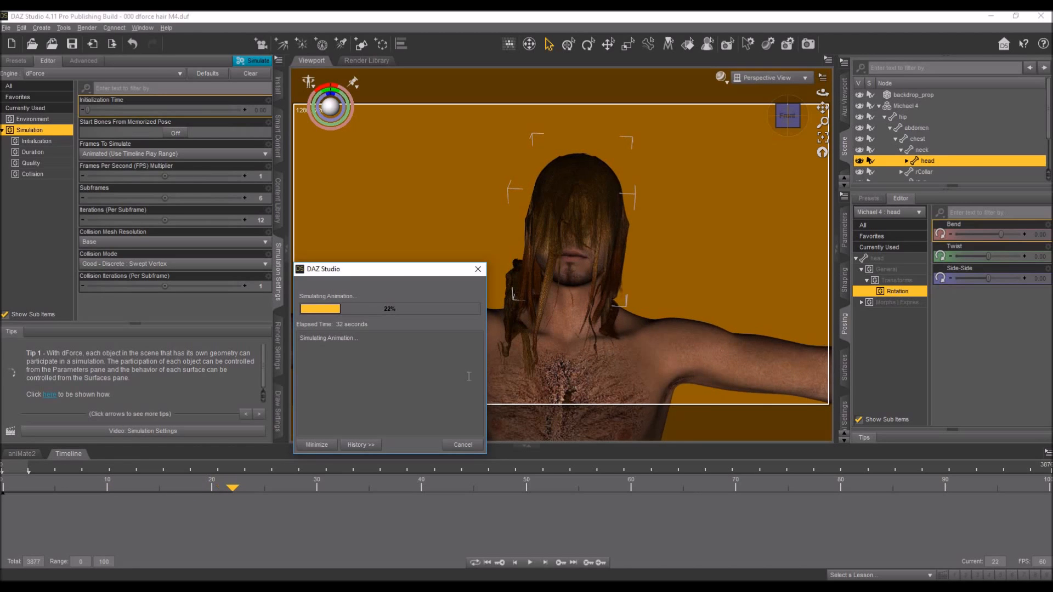
{"action": "left_click", "coordinate": [463, 446]}
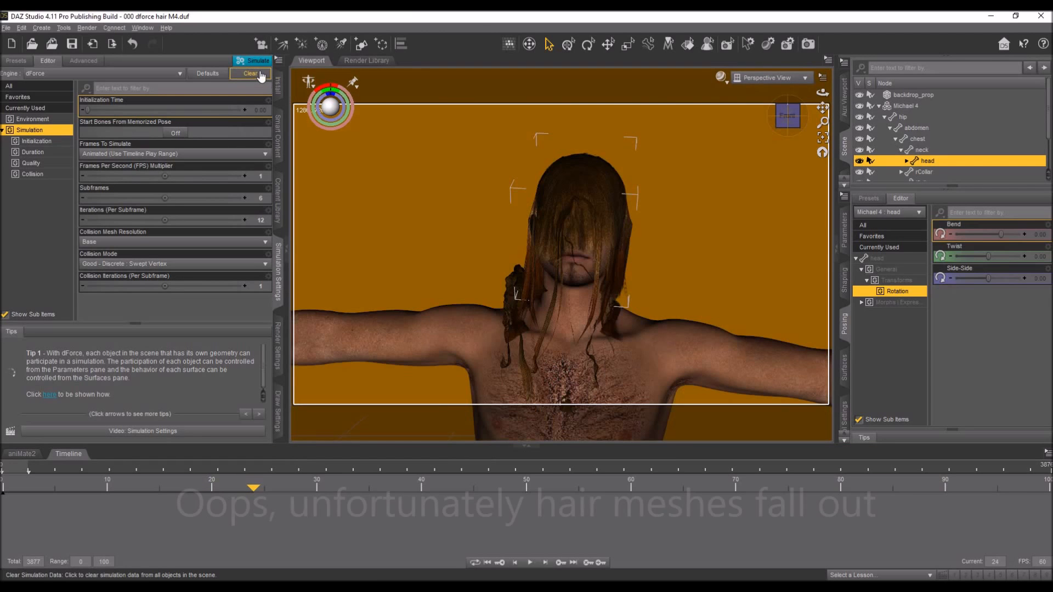
{"action": "left_click", "coordinate": [261, 76]}
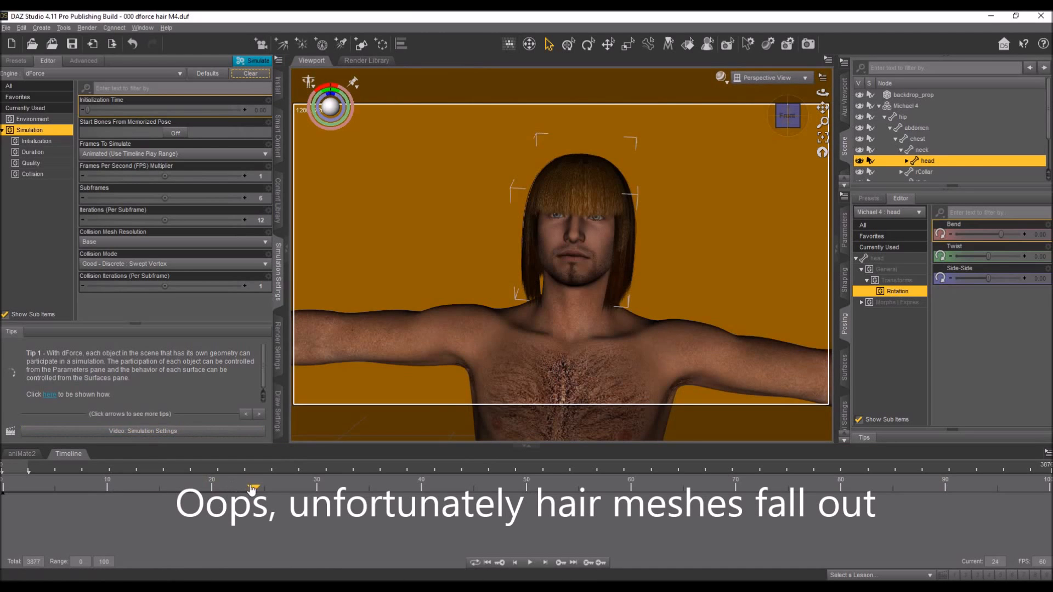
{"action": "left_click_drag", "start_coordinate": [253, 490], "coordinate": [2, 503]}
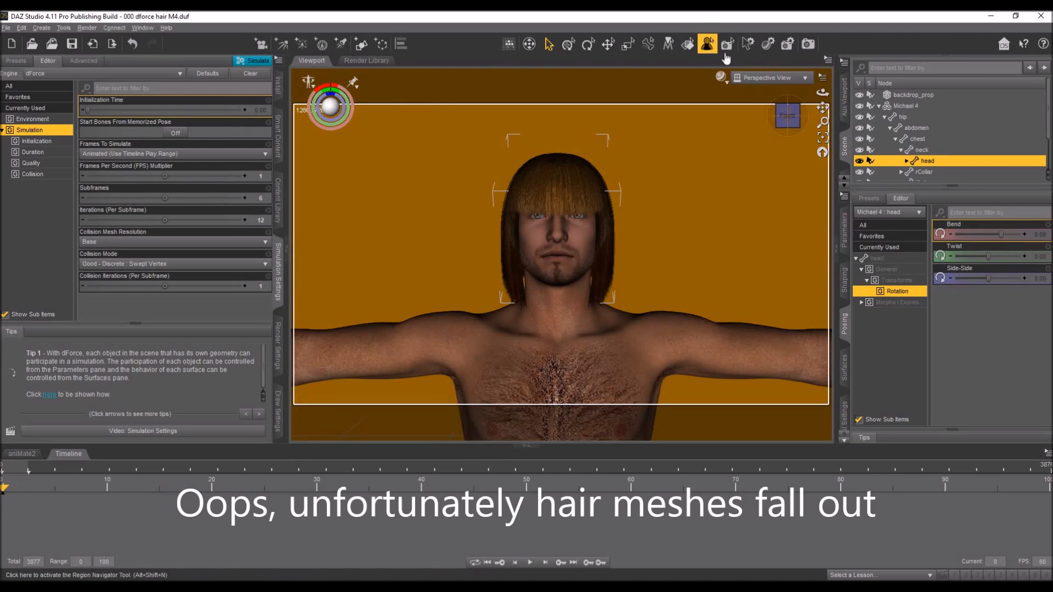
Activate the Surface Selection tool and select all AdrianaHair surfaces from Bangs1 through Wisps.
{"action": "left_click", "coordinate": [686, 49]}
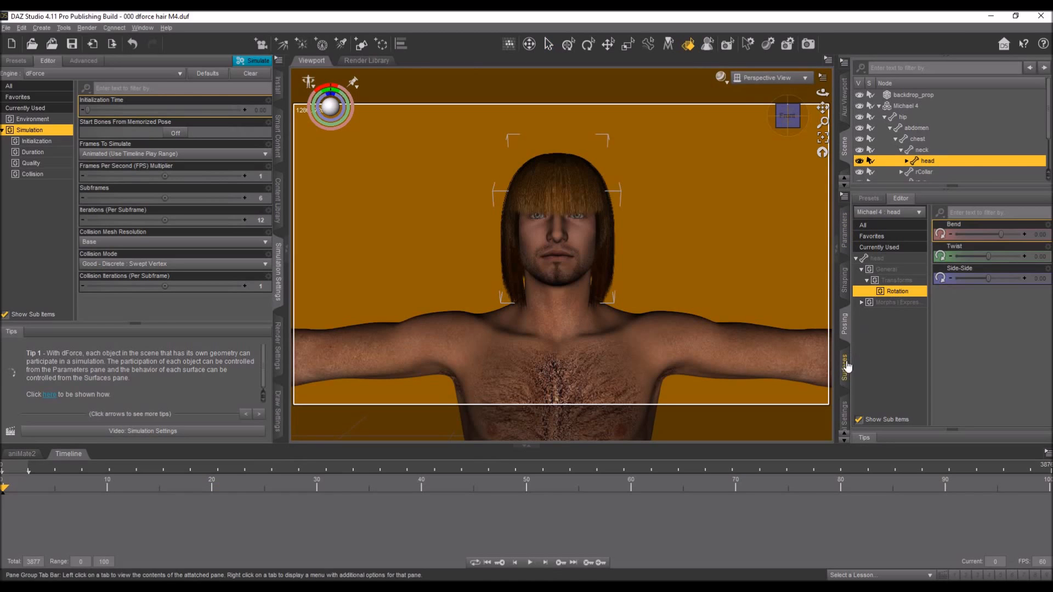
{"action": "scroll", "coordinate": [921, 138], "scroll_direction": "down", "scroll_amount": 1}
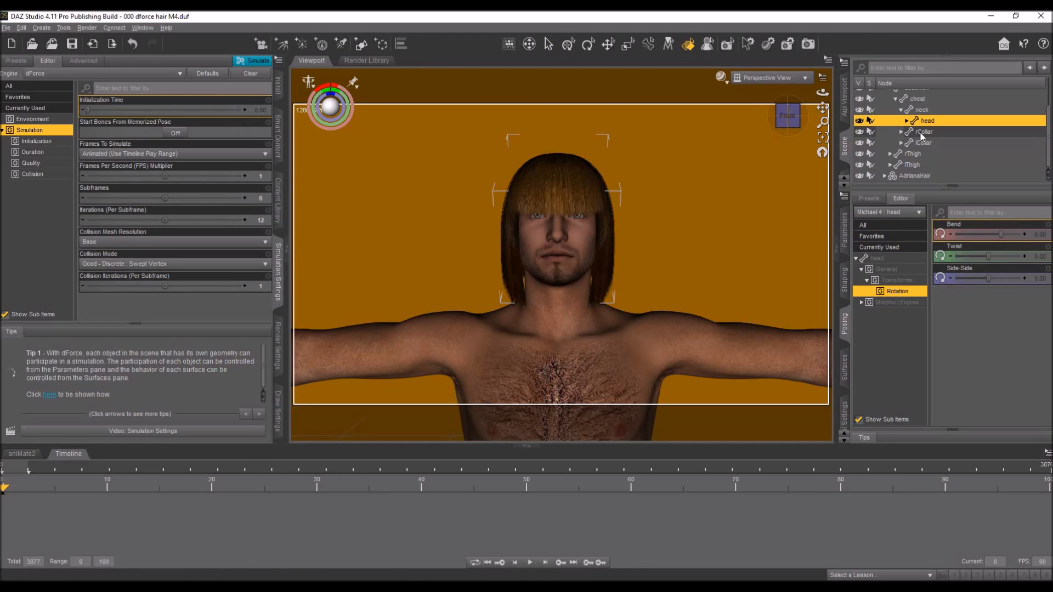
{"action": "left_click", "coordinate": [914, 174]}
{"action": "left_click", "coordinate": [845, 364]}
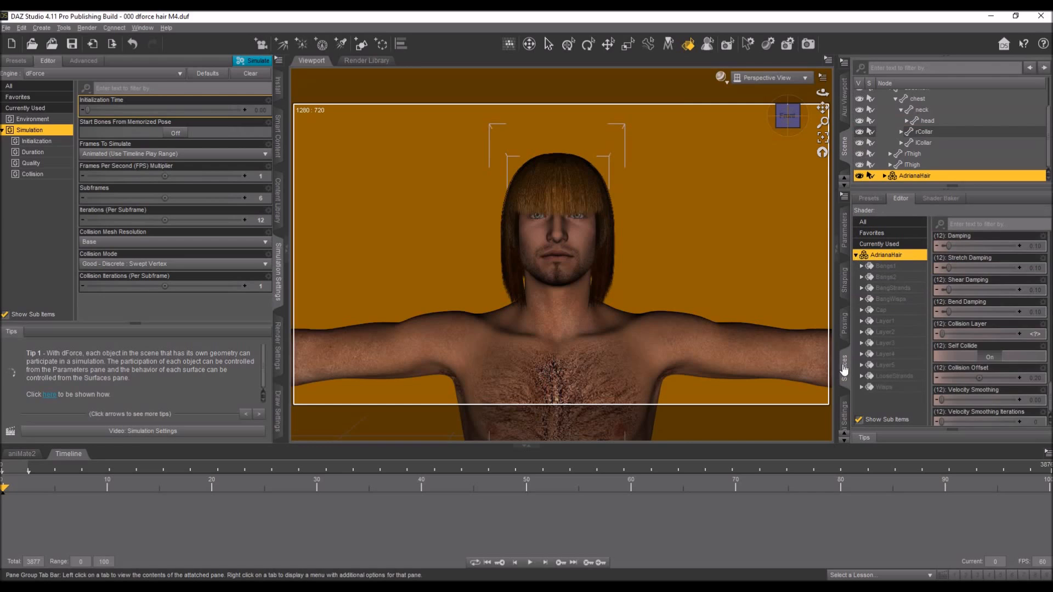
{"action": "left_click", "coordinate": [896, 271]}
{"action": "left_click", "coordinate": [885, 386], "text": "shift"}
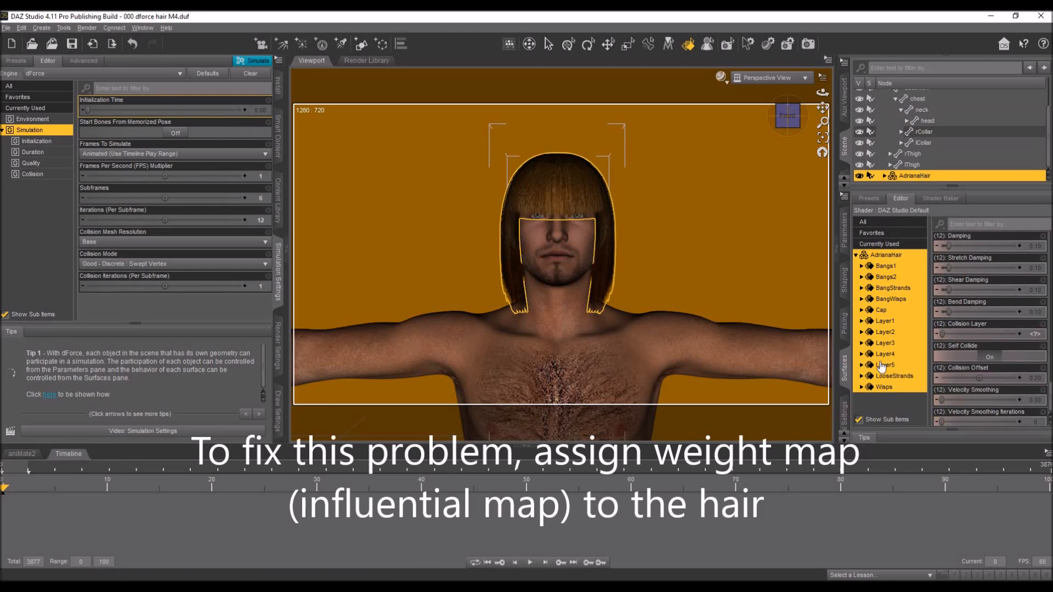
Add a dForce Modifier Weight Node to AdrianaHair, accepting the default name.
{"action": "left_click", "coordinate": [41, 28]}
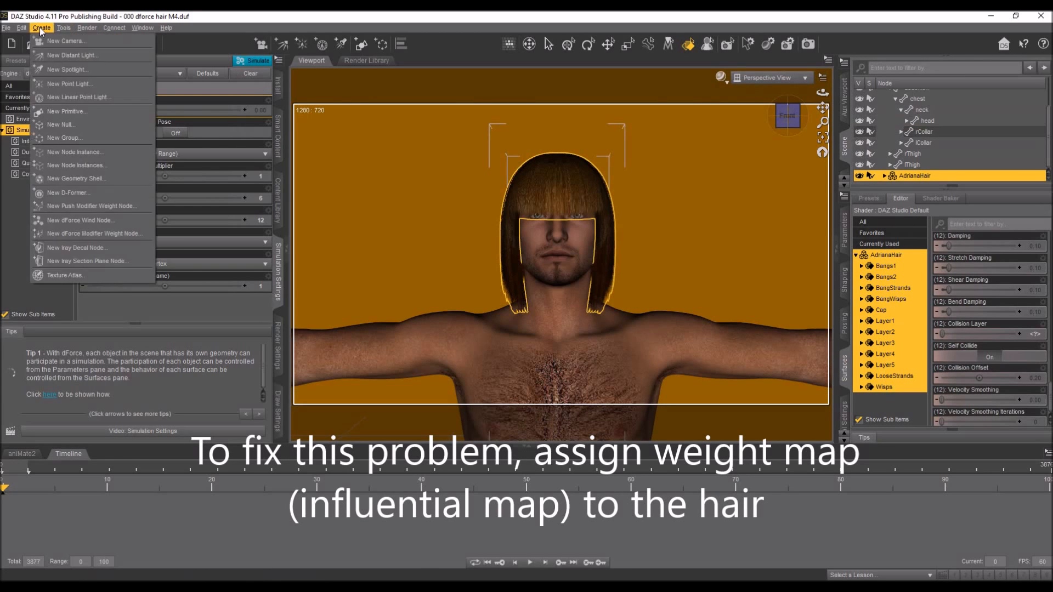
{"action": "left_click", "coordinate": [104, 235]}
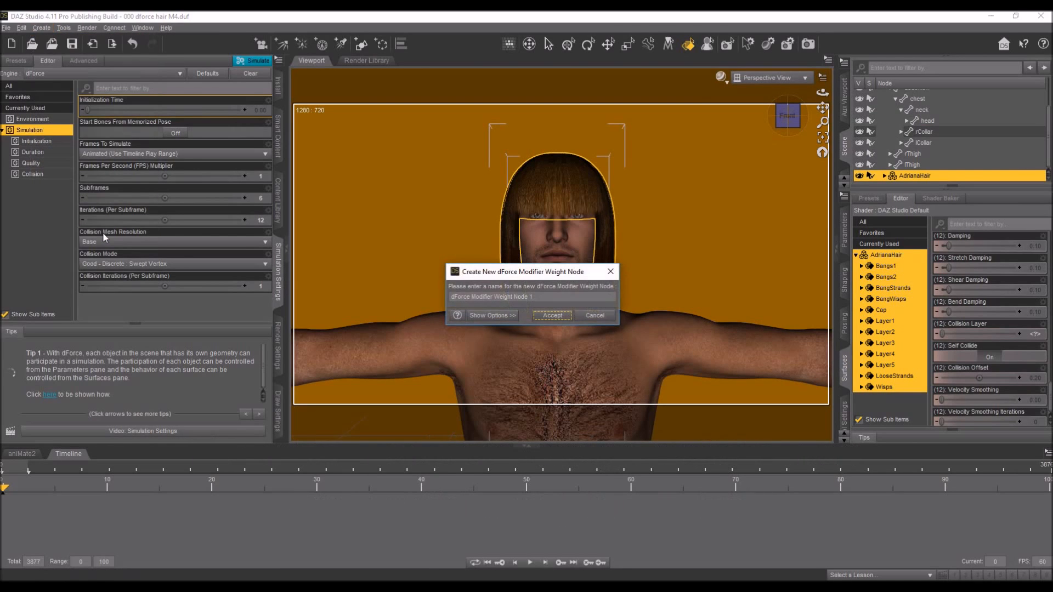
{"action": "left_click", "coordinate": [562, 316]}
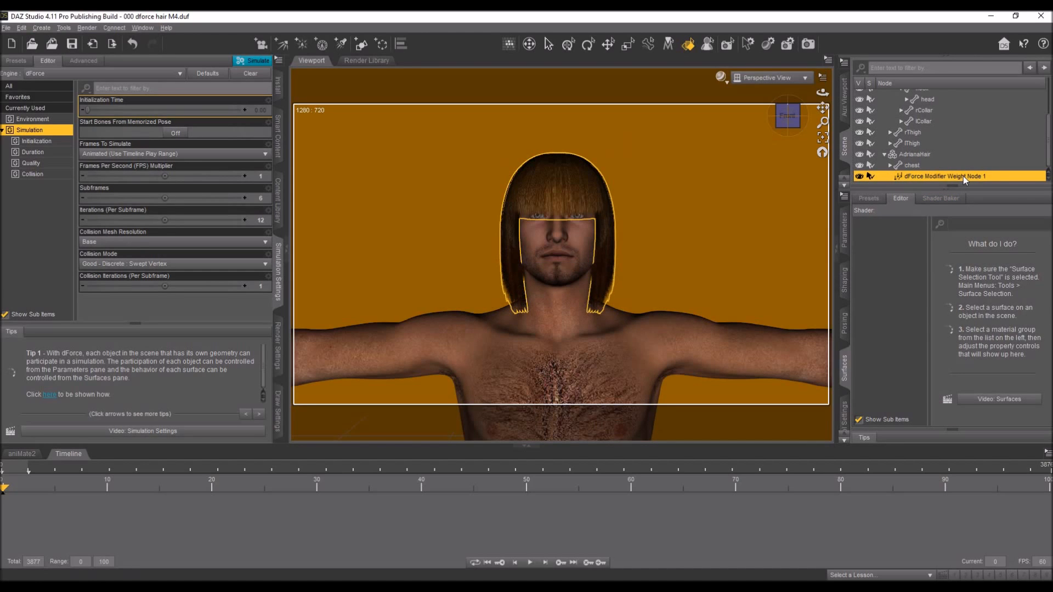
Activate the Node Weight Map Brush in Tool Settings and add a dForce Simulation Influence Weights map to the modifier weight node.
{"action": "left_click", "coordinate": [140, 28]}
{"action": "mouse_move", "coordinate": [151, 41]}
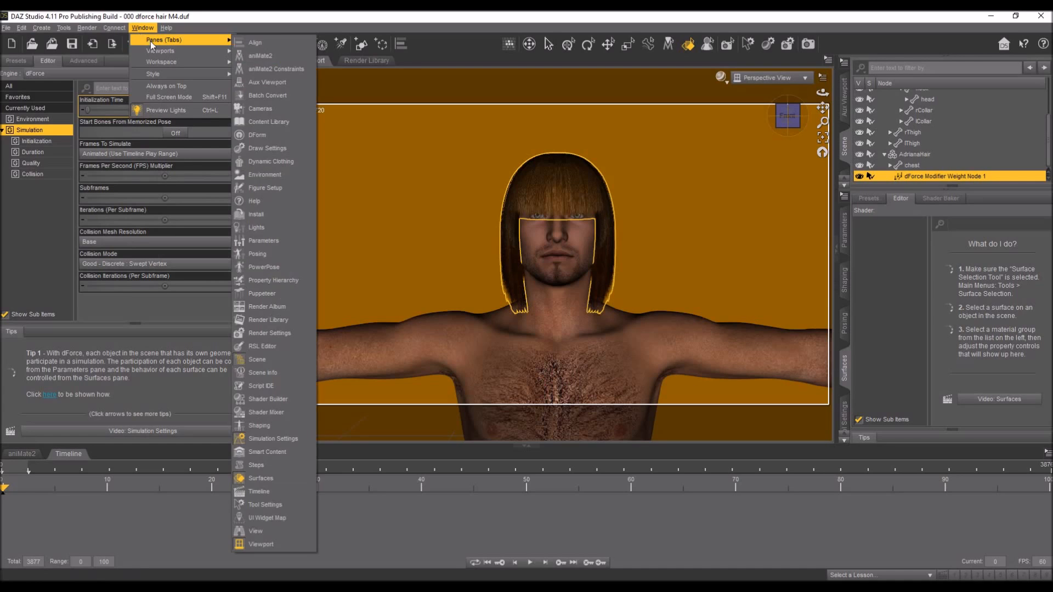
{"action": "left_click", "coordinate": [281, 506]}
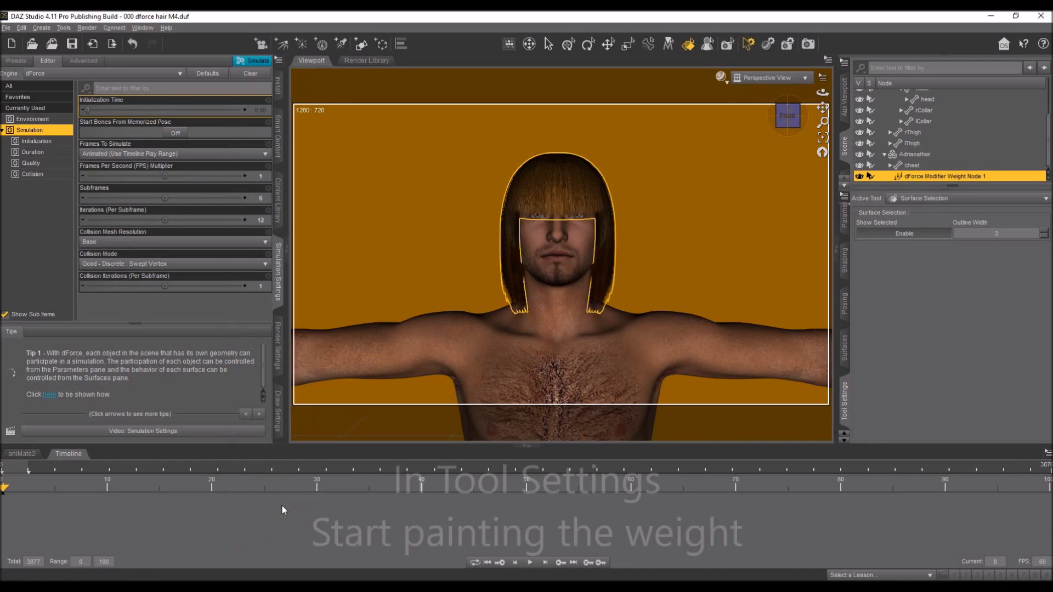
{"action": "left_click", "coordinate": [974, 200]}
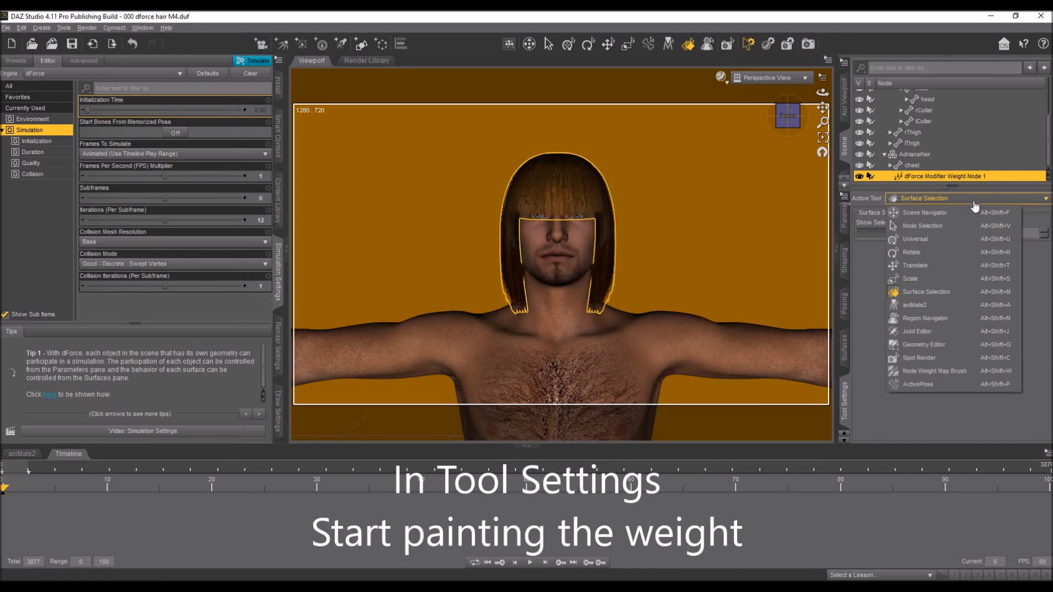
{"action": "left_click", "coordinate": [963, 373]}
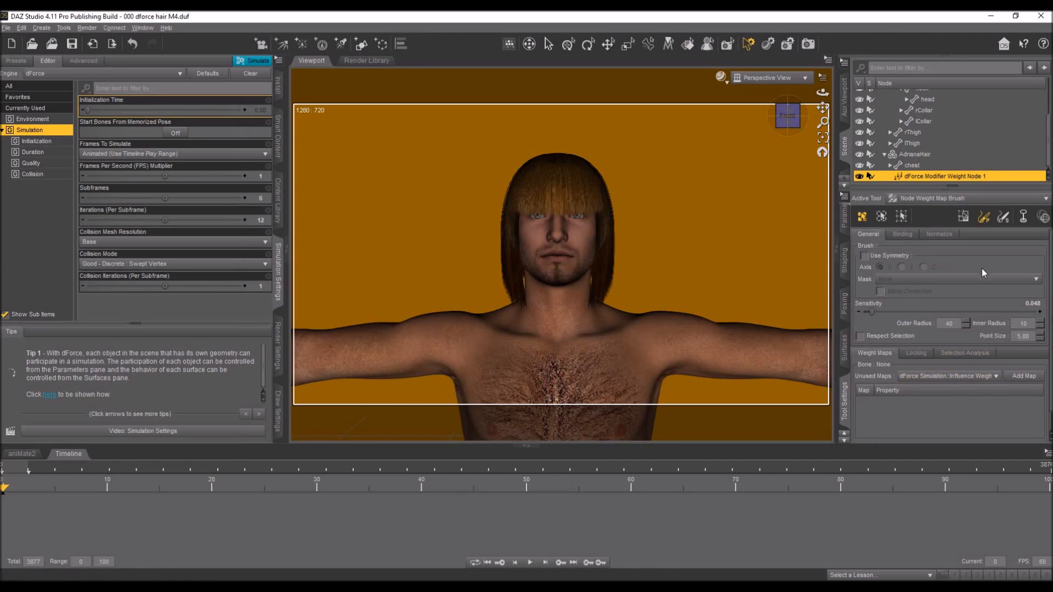
{"action": "left_click", "coordinate": [1025, 377]}
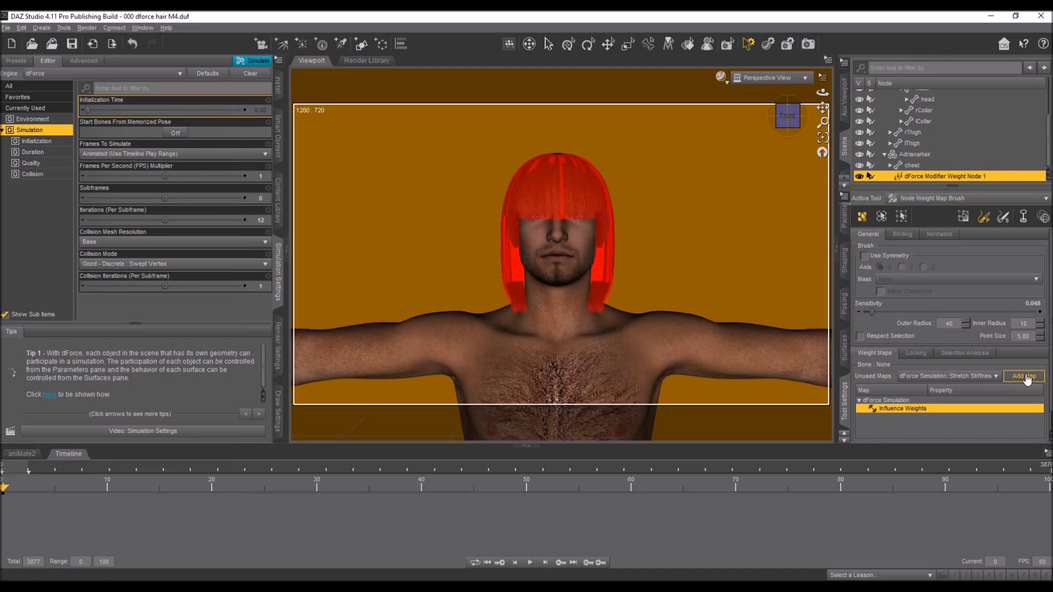
Set the weight brush's sensitivity to 1.00 and its outer radius to 60.
{"action": "scroll", "coordinate": [700, 219], "scroll_direction": "down", "scroll_amount": 2}
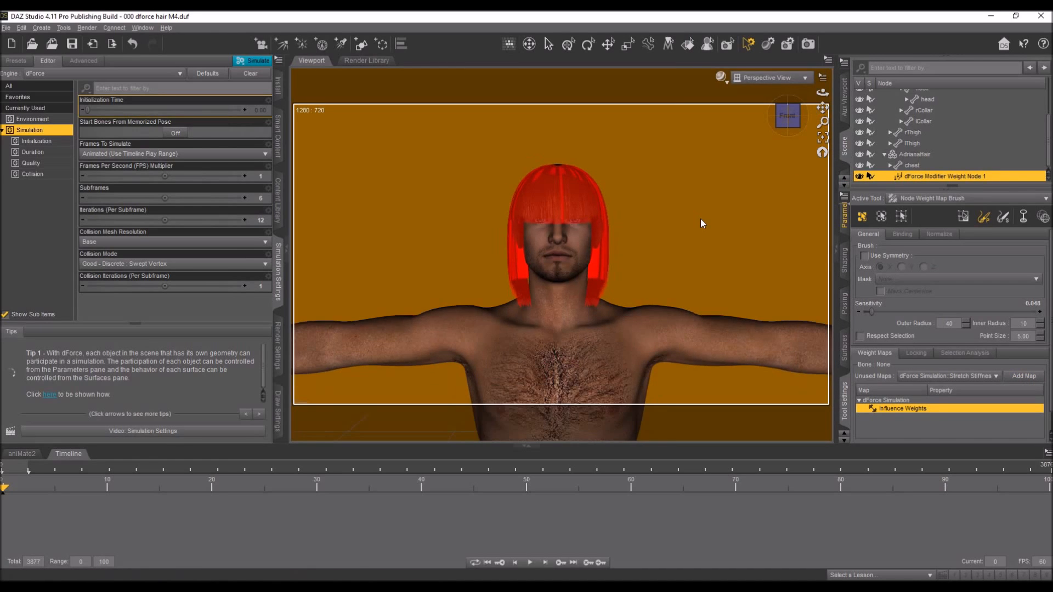
{"action": "scroll", "coordinate": [700, 219], "scroll_direction": "up", "scroll_amount": 2}
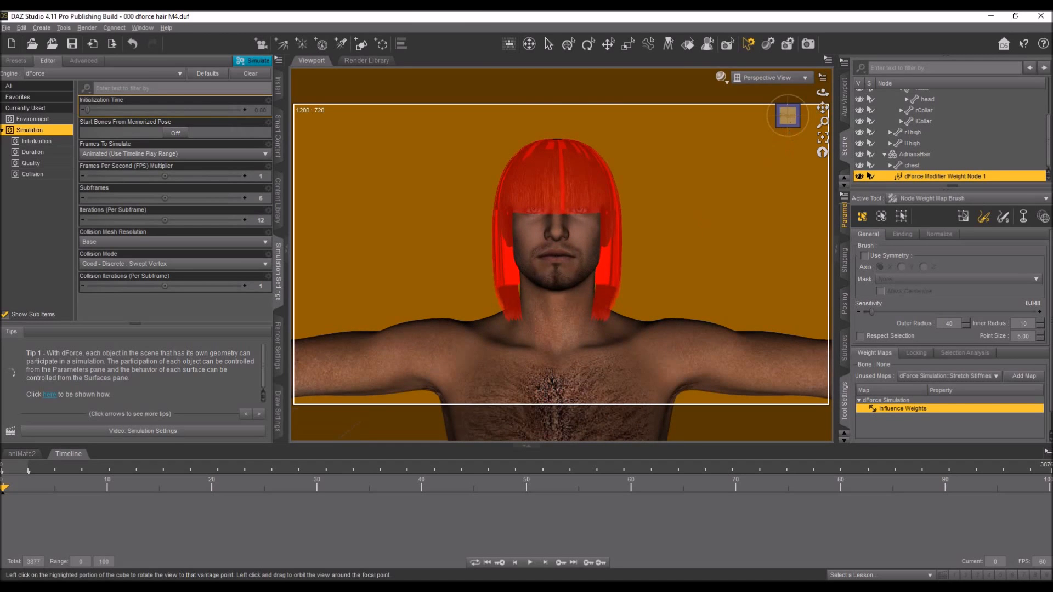
{"action": "left_click_drag", "start_coordinate": [788, 115], "coordinate": [787, 134]}
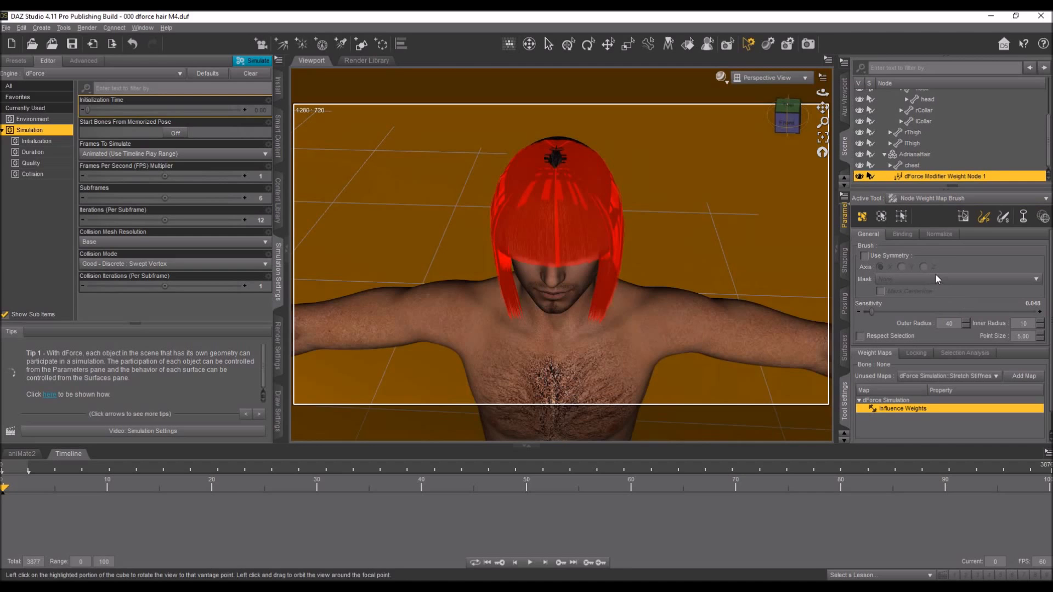
{"action": "left_click", "coordinate": [985, 222]}
{"action": "left_click_drag", "start_coordinate": [871, 309], "coordinate": [1048, 320]}
{"action": "left_click", "coordinate": [949, 323]}
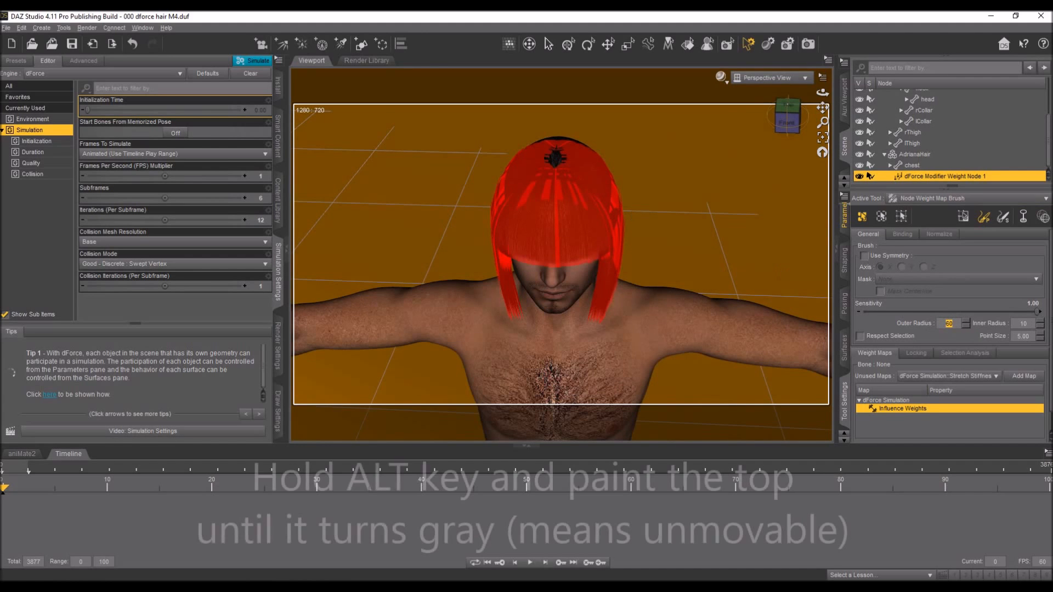
Paint the influence weight down to zero over the top of the hair, covering the front and both sides of the crown.
{"action": "mouse_move", "coordinate": [545, 181]}
{"action": "left_mouse_down", "text": "alt"}
{"action": "mouse_move", "coordinate": [564, 155]}
{"action": "mouse_move", "coordinate": [576, 187]}
{"action": "mouse_move", "coordinate": [527, 198]}
{"action": "mouse_move", "coordinate": [532, 165]}
{"action": "mouse_move", "coordinate": [584, 157]}
{"action": "mouse_move", "coordinate": [548, 189]}
{"action": "mouse_move", "coordinate": [536, 188]}
{"action": "mouse_move", "coordinate": [543, 175]}
{"action": "mouse_move", "coordinate": [583, 157]}
{"action": "mouse_move", "coordinate": [576, 195]}
{"action": "mouse_move", "coordinate": [546, 200]}
{"action": "mouse_move", "coordinate": [533, 179]}
{"action": "mouse_move", "coordinate": [726, 132]}
{"action": "left_mouse_up", "text": "alt"}
{"action": "left_click_drag", "start_coordinate": [794, 130], "coordinate": [527, 292]}
{"action": "mouse_move", "coordinate": [620, 186]}
{"action": "left_mouse_down", "text": "alt"}
{"action": "mouse_move", "coordinate": [570, 165]}
{"action": "mouse_move", "coordinate": [609, 173]}
{"action": "mouse_move", "coordinate": [527, 202]}
{"action": "mouse_move", "coordinate": [504, 186]}
{"action": "mouse_move", "coordinate": [548, 162]}
{"action": "mouse_move", "coordinate": [583, 171]}
{"action": "left_mouse_up", "text": "alt"}
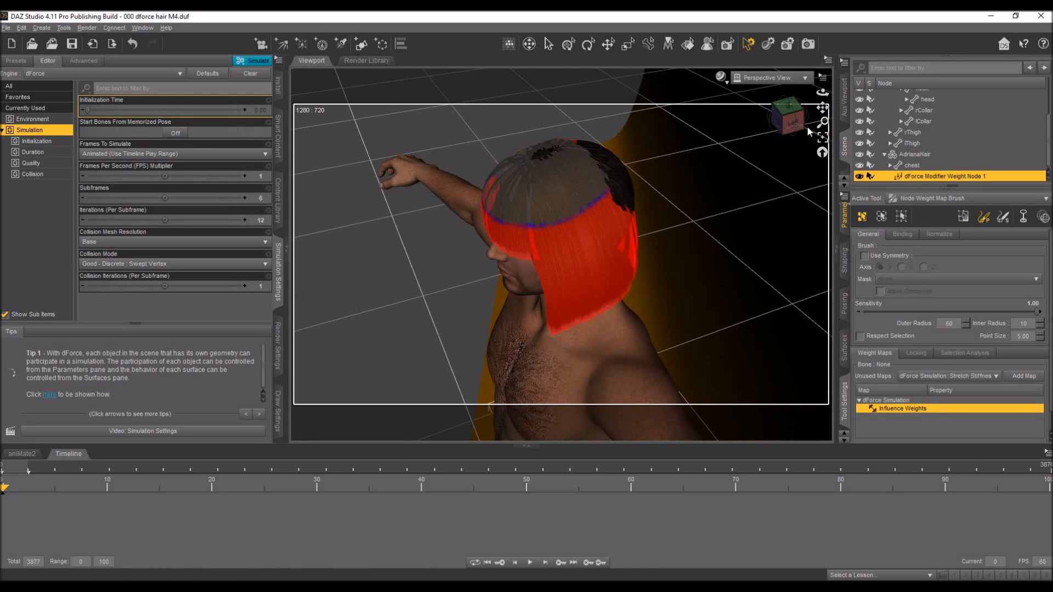
{"action": "left_click", "coordinate": [790, 125]}
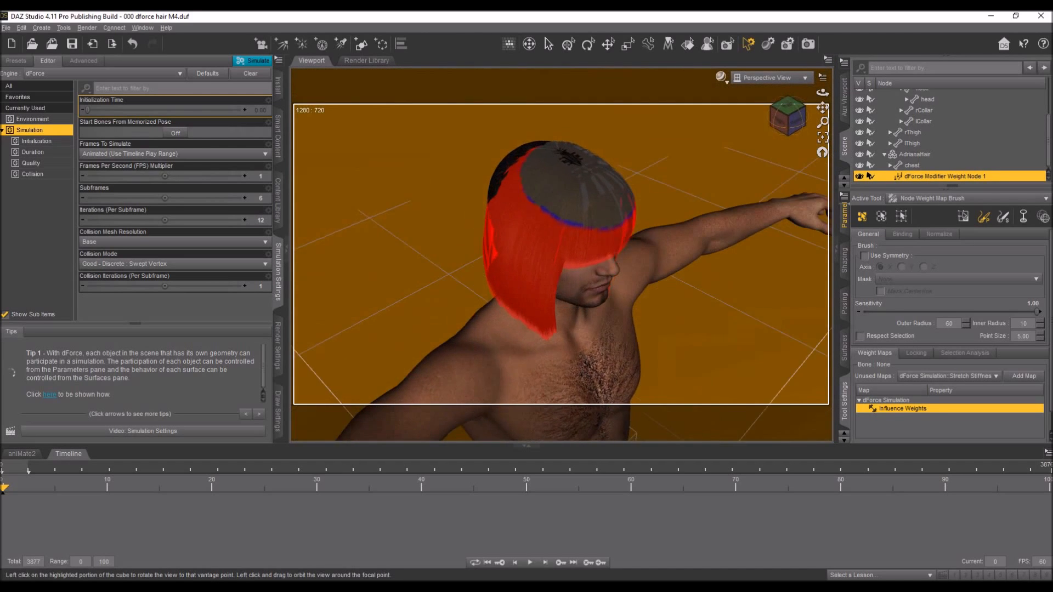
{"action": "mouse_move", "coordinate": [565, 215]}
{"action": "left_mouse_down", "text": "alt"}
{"action": "mouse_move", "coordinate": [515, 189]}
{"action": "mouse_move", "coordinate": [530, 159]}
{"action": "mouse_move", "coordinate": [604, 168]}
{"action": "mouse_move", "coordinate": [597, 202]}
{"action": "left_mouse_up", "text": "alt"}
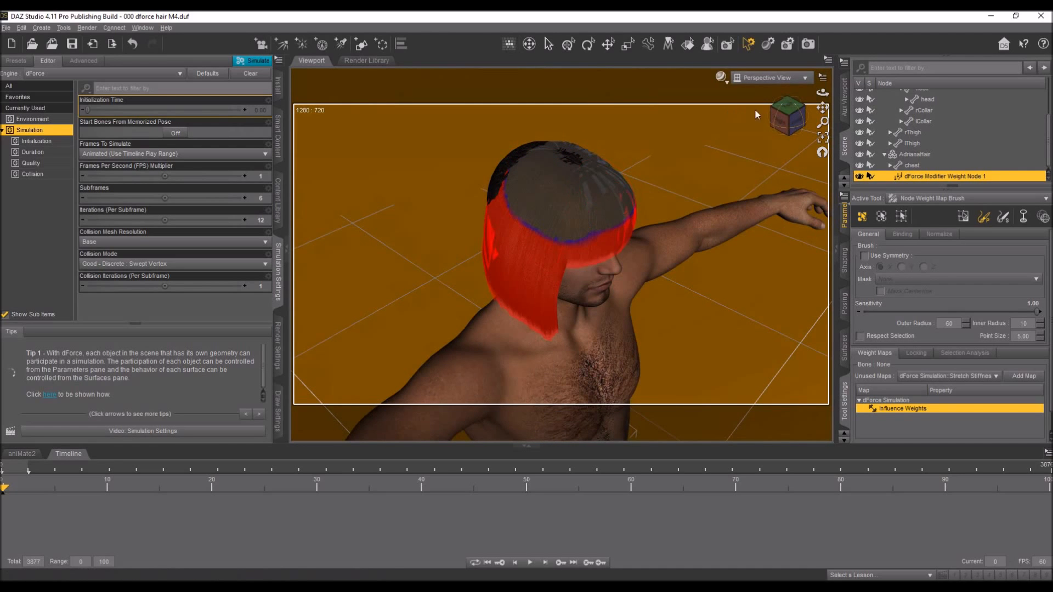
Lower the brush sensitivity to 0.11 and paint a band of low influence weight around the crown's lower edge, checking the front and both sides.
{"action": "left_click", "coordinate": [785, 124]}
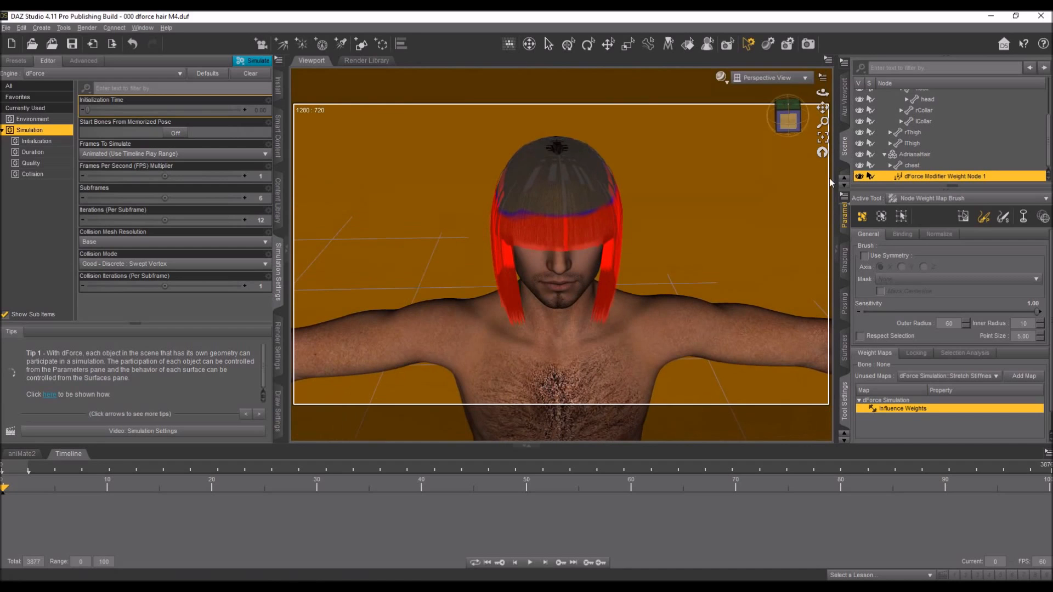
{"action": "left_click_drag", "start_coordinate": [1037, 312], "coordinate": [882, 314]}
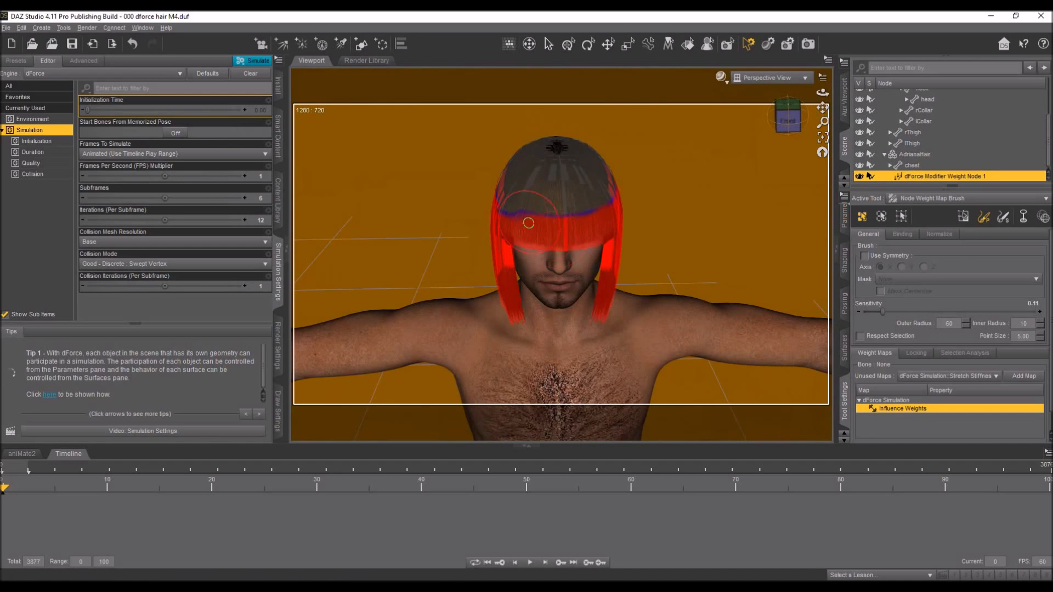
{"action": "mouse_move", "coordinate": [521, 216]}
{"action": "left_mouse_down"}
{"action": "mouse_move", "coordinate": [599, 206]}
{"action": "mouse_move", "coordinate": [524, 210]}
{"action": "left_mouse_up"}
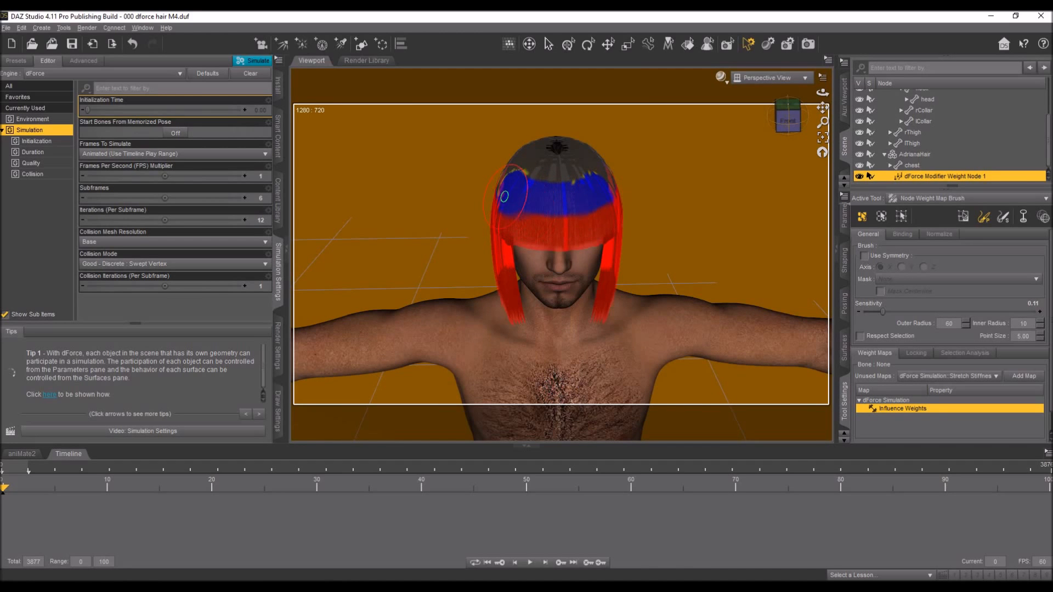
{"action": "left_click", "coordinate": [780, 124]}
{"action": "left_click", "coordinate": [787, 116]}
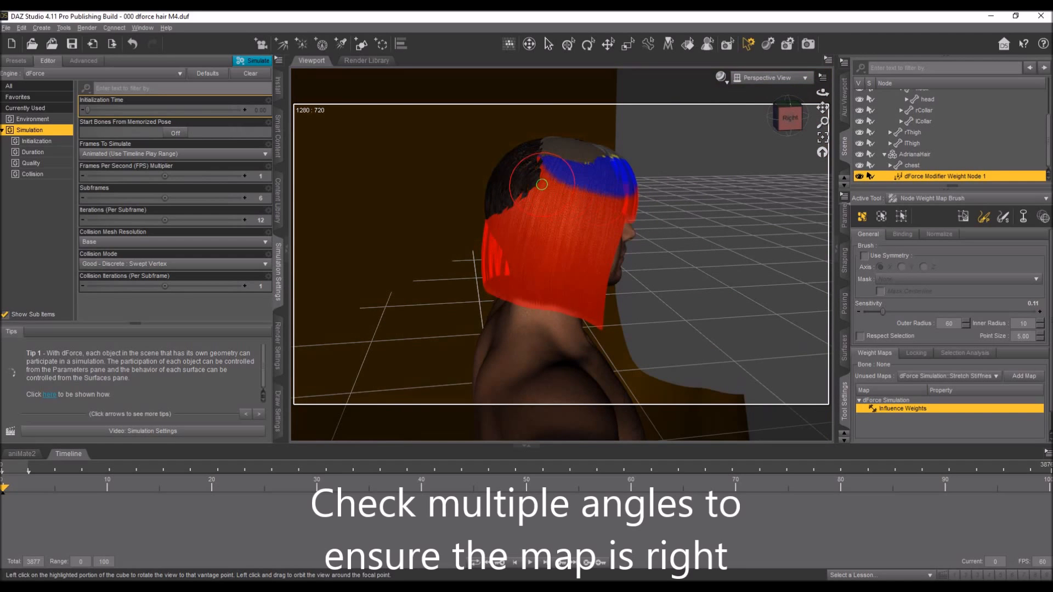
{"action": "left_click", "coordinate": [782, 120]}
{"action": "left_click", "coordinate": [778, 120]}
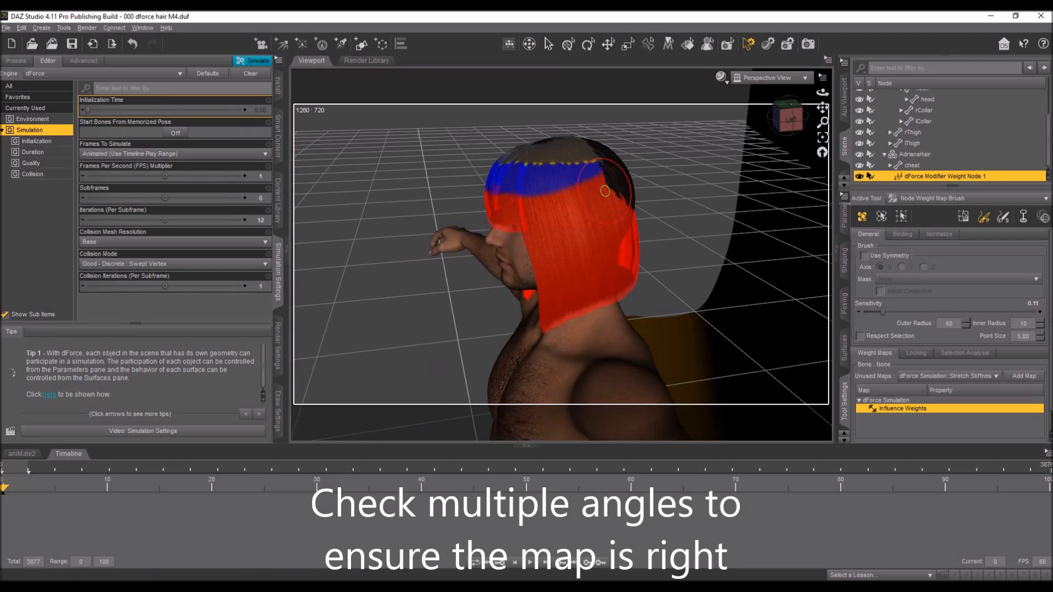
{"action": "left_click", "coordinate": [787, 118]}
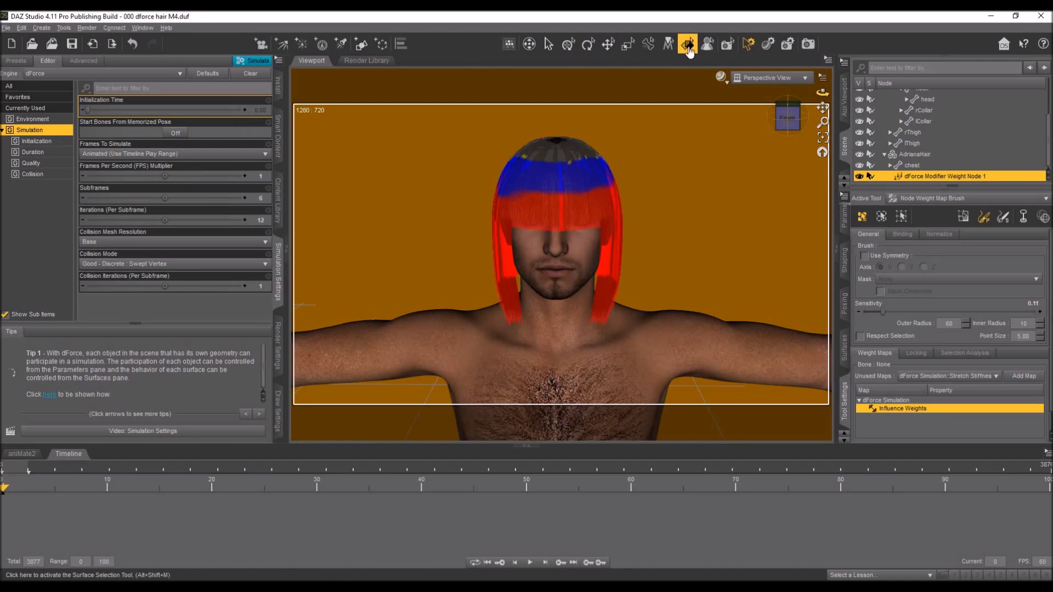
Simulate the weighted dForce hair over the play range and play back the animation.
{"action": "left_click", "coordinate": [256, 62]}
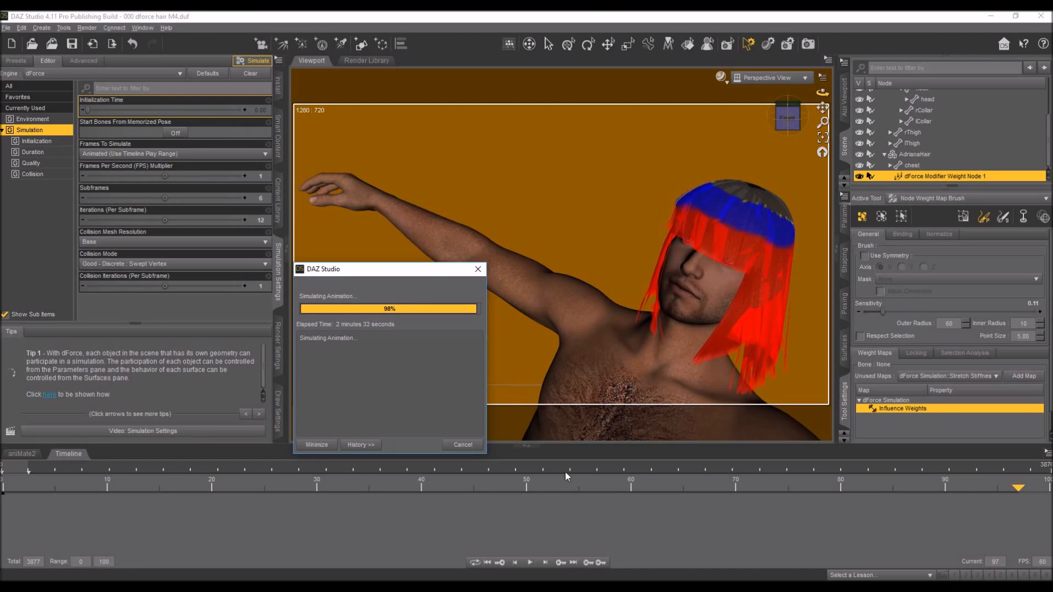
{"action": "left_click", "coordinate": [530, 565]}
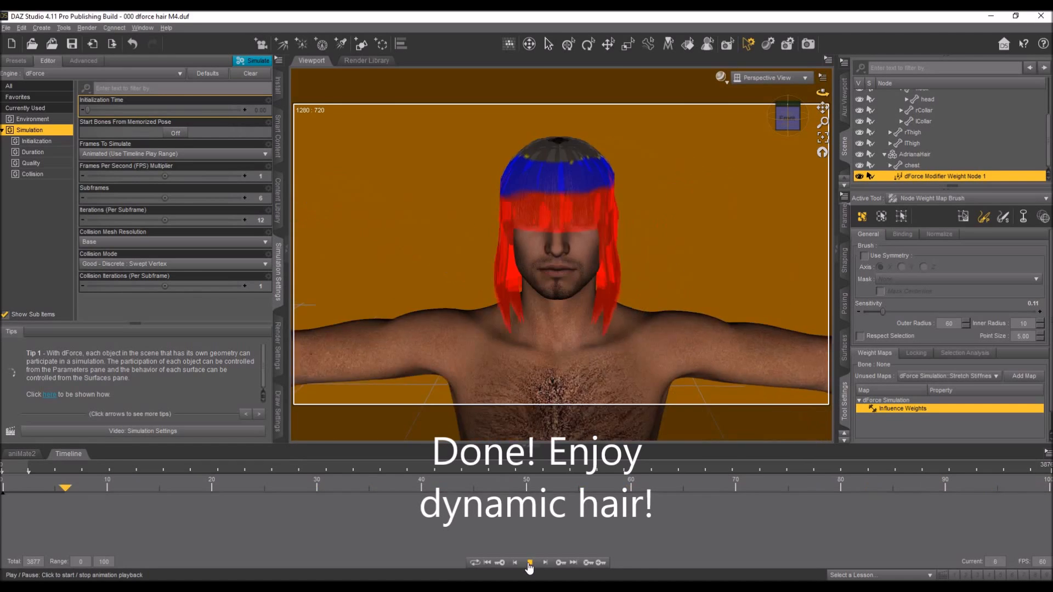